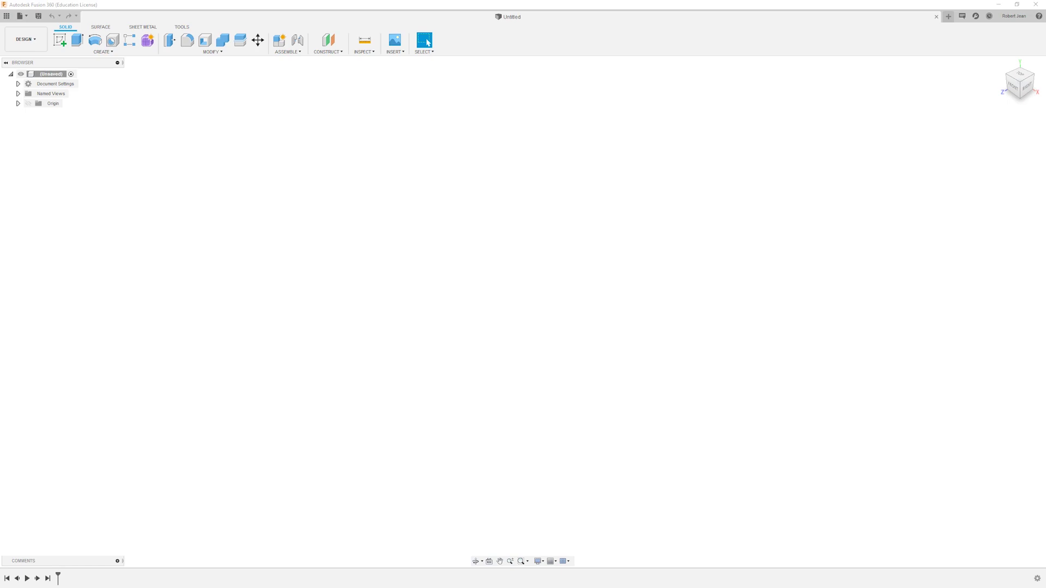
- Switch to the images folder and open Layer 1.svg and Layer 2.svg for viewing
{"action": "key", "text": "alt+Tab"}
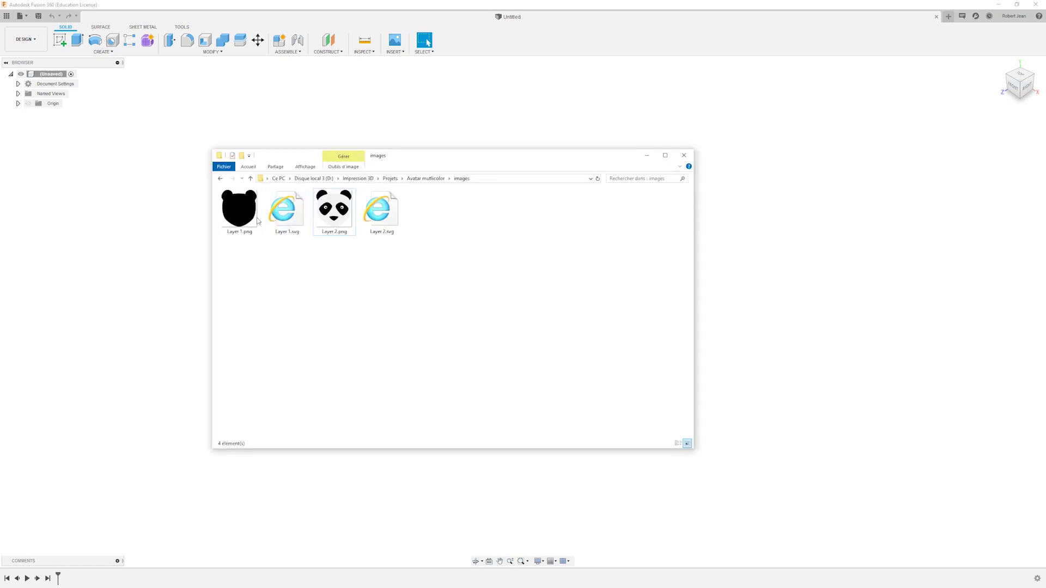
{"action": "left_click", "coordinate": [240, 221]}
{"action": "left_click", "coordinate": [334, 219]}
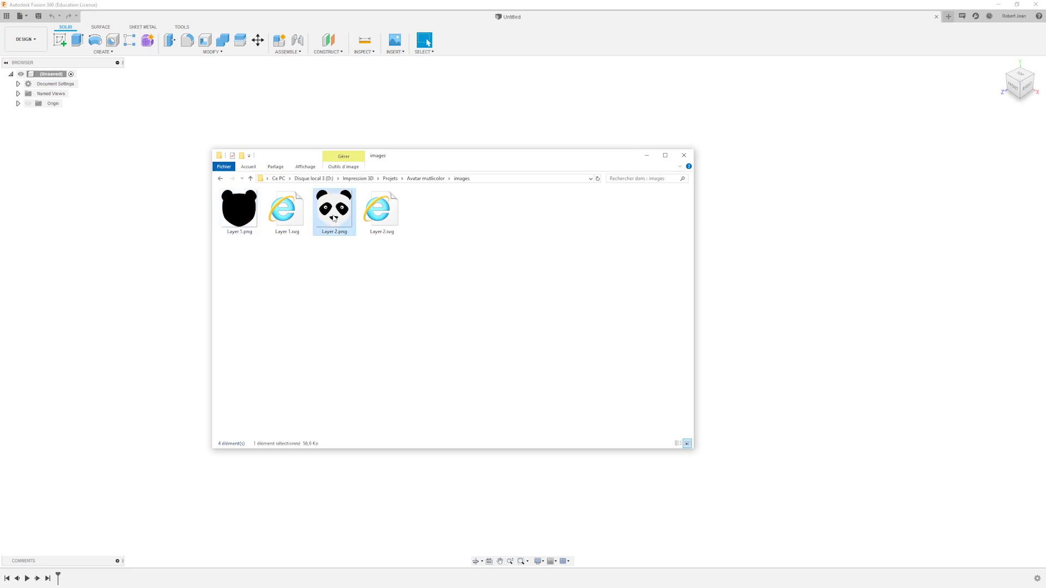
{"action": "left_click", "coordinate": [292, 225]}
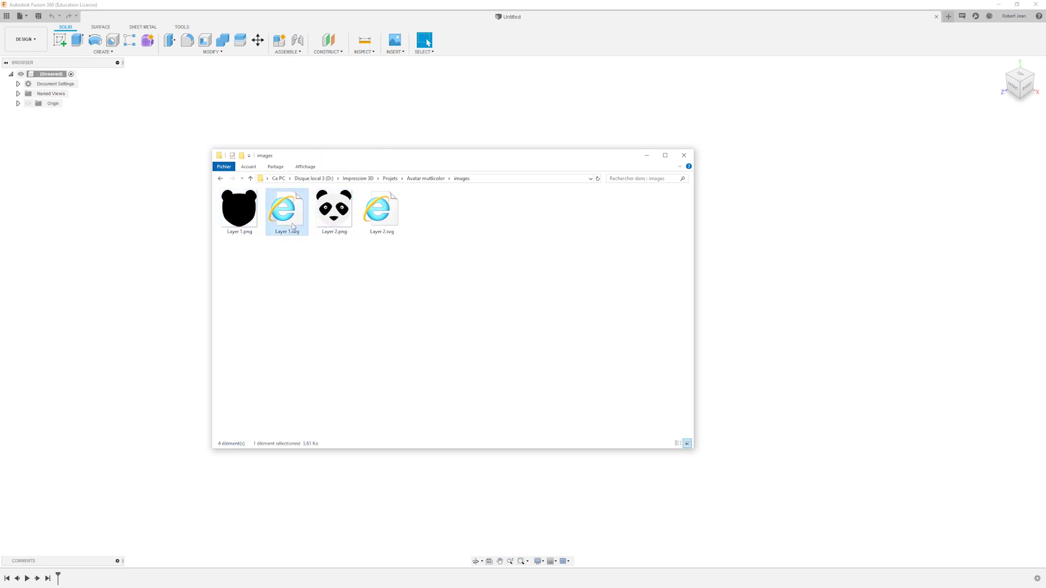
{"action": "left_click", "coordinate": [381, 220]}
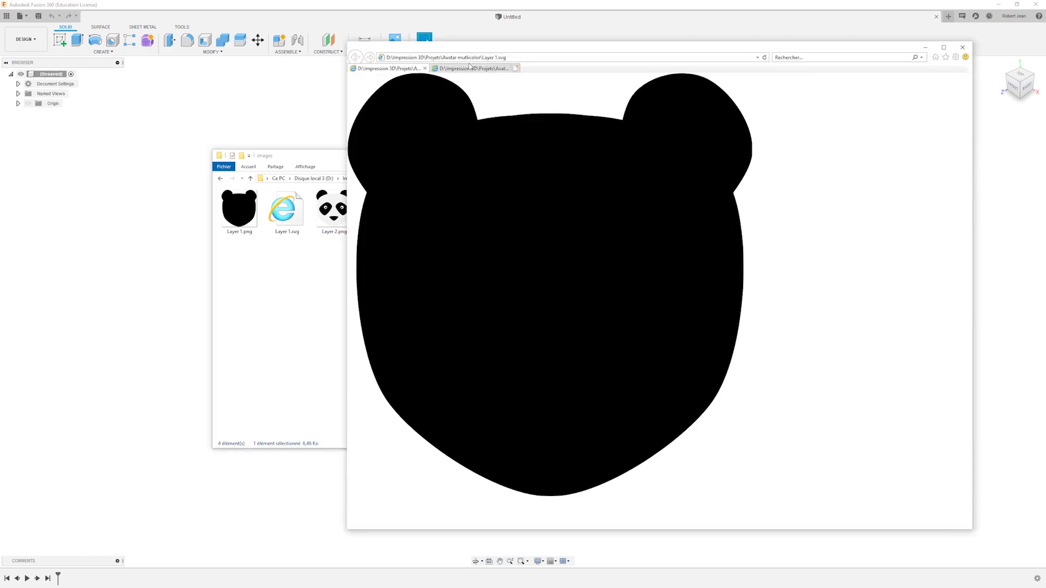
- Compare the Layer 1 head silhouette with the Layer 2 panda face drawing in Internet Explorer
{"action": "left_click", "coordinate": [470, 68]}
{"action": "left_click", "coordinate": [396, 68]}
{"action": "left_click", "coordinate": [454, 69]}
{"action": "left_click", "coordinate": [397, 68]}
{"action": "left_click", "coordinate": [455, 69]}
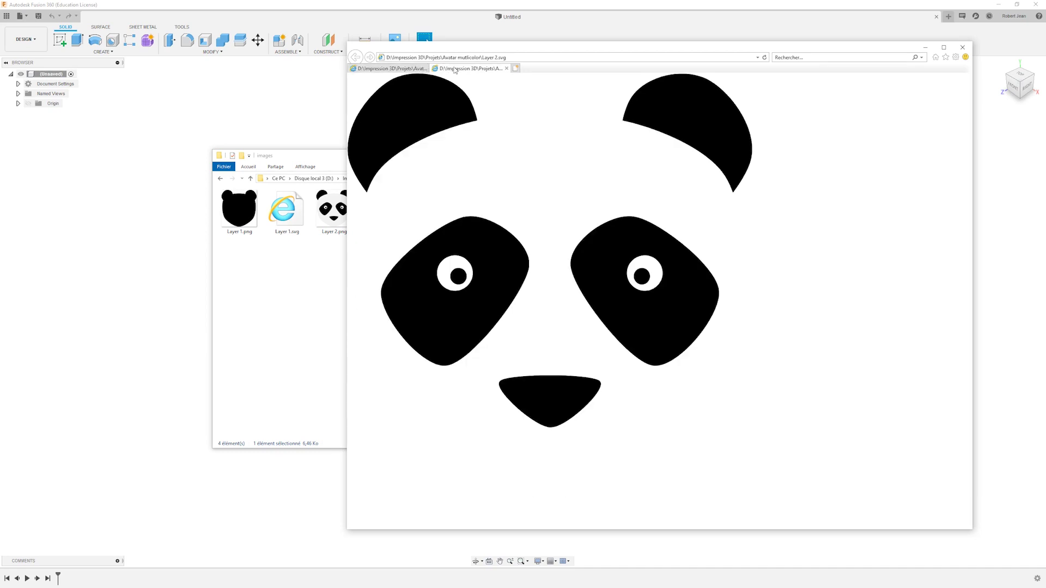
- Close all the browser tabs, move the folder window aside and switch back to Fusion 360
{"action": "left_click", "coordinate": [961, 48]}
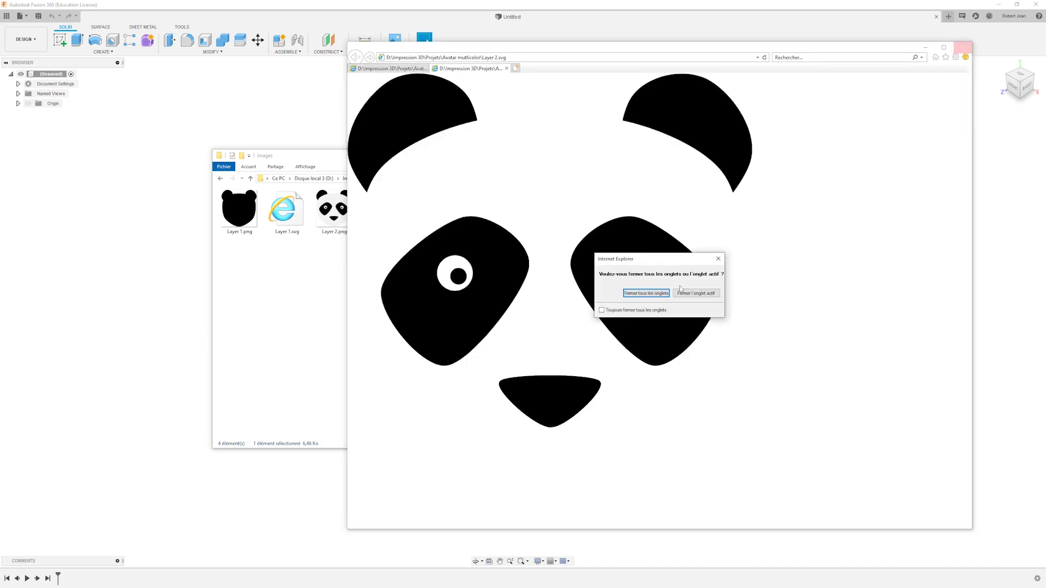
{"action": "left_click", "coordinate": [654, 294]}
{"action": "left_click_drag", "start_coordinate": [595, 159], "coordinate": [864, 217]}
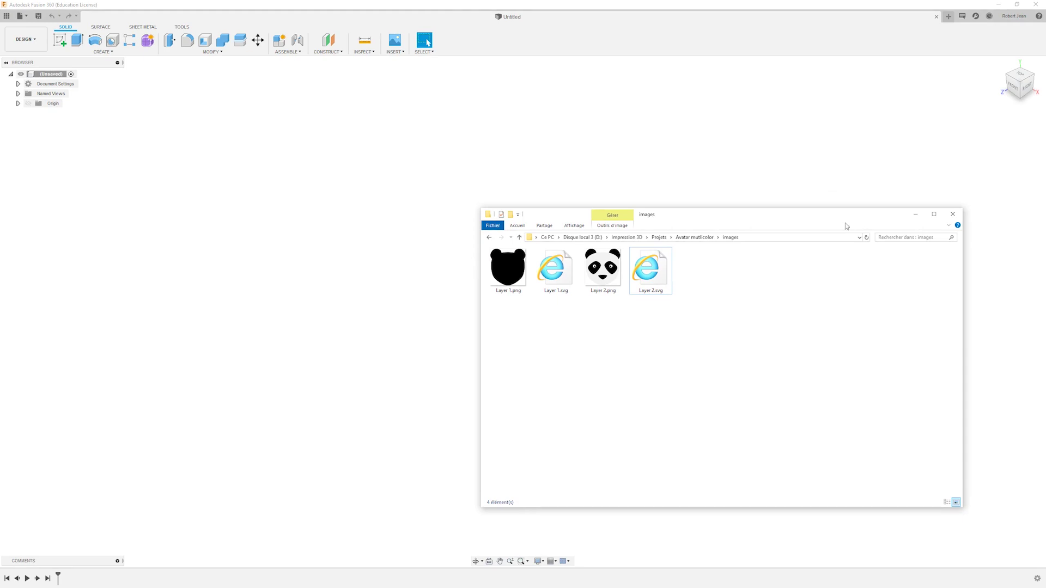
{"action": "left_click", "coordinate": [399, 15]}
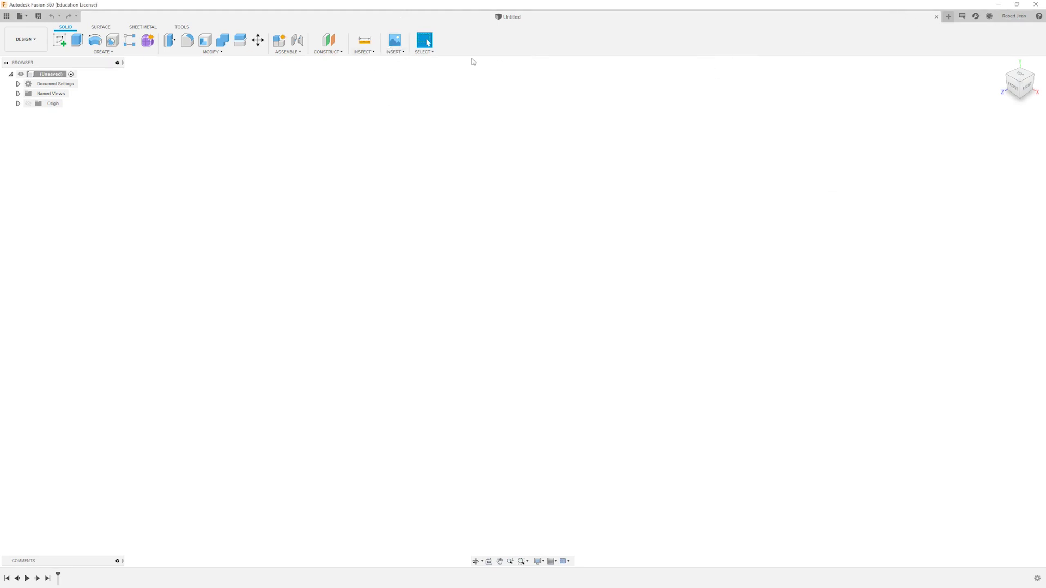
- Insert Layer 1.svg as a sketch on the front origin plane
{"action": "left_click", "coordinate": [400, 52]}
{"action": "left_click", "coordinate": [414, 101]}
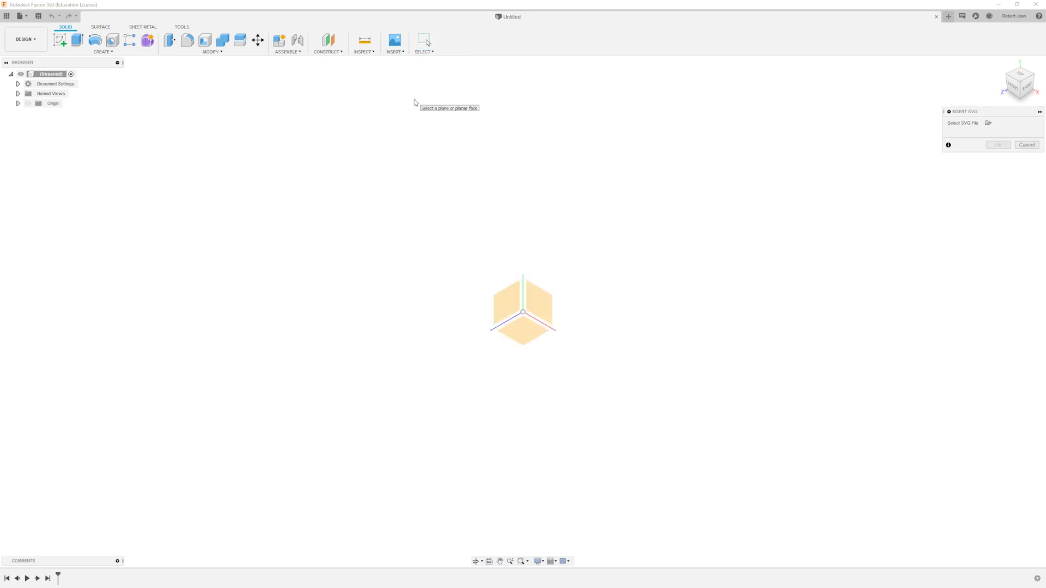
{"action": "left_click", "coordinate": [579, 272]}
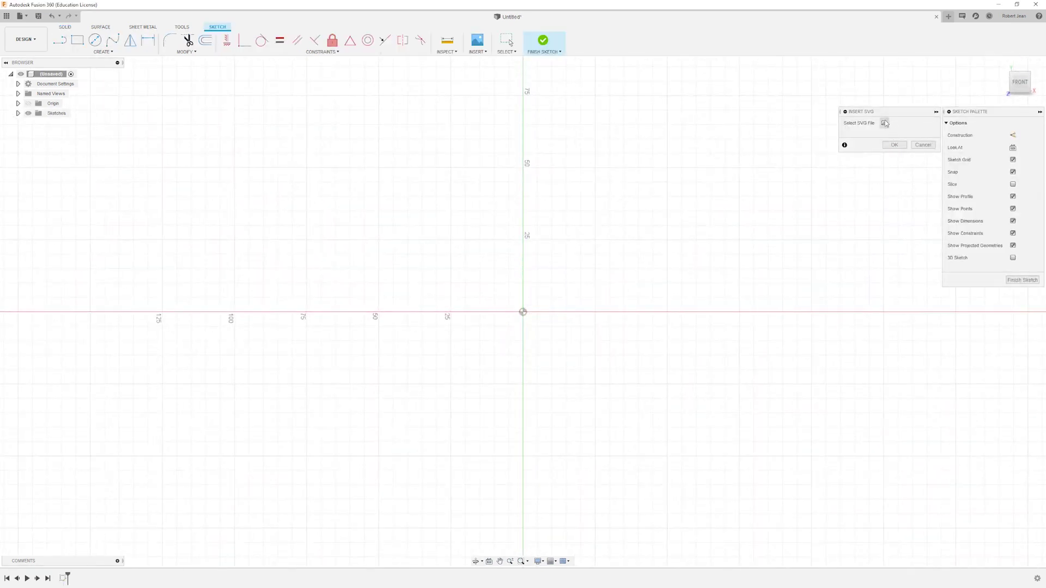
{"action": "left_click", "coordinate": [885, 123]}
{"action": "double_click", "coordinate": [136, 66]}
{"action": "left_click", "coordinate": [55, 76]}
{"action": "left_click", "coordinate": [421, 291]}
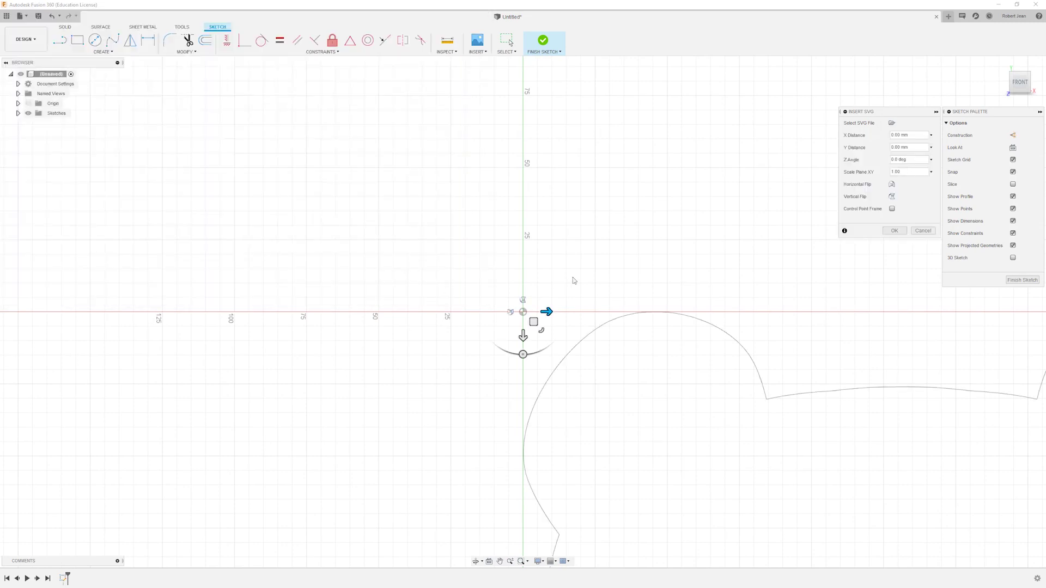
- Scale the head silhouette SVG to 0.1 and complete its insertion
{"action": "scroll", "coordinate": [609, 294], "scroll_direction": "down", "scroll_amount": 6}
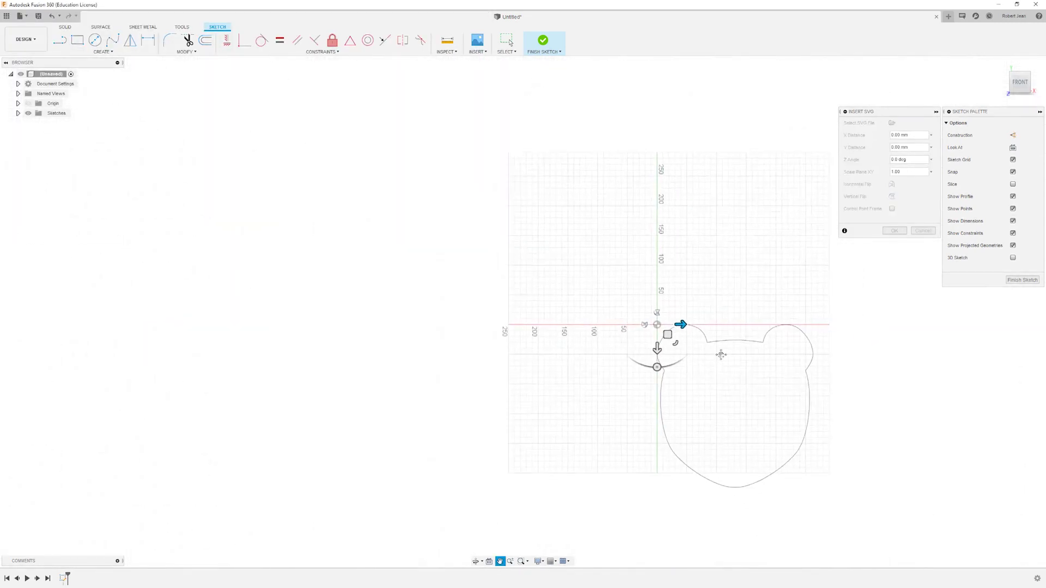
{"action": "scroll", "coordinate": [672, 344], "scroll_direction": "up", "scroll_amount": 1}
{"action": "left_click", "coordinate": [898, 172]}
{"action": "type", "text": "0.1"}
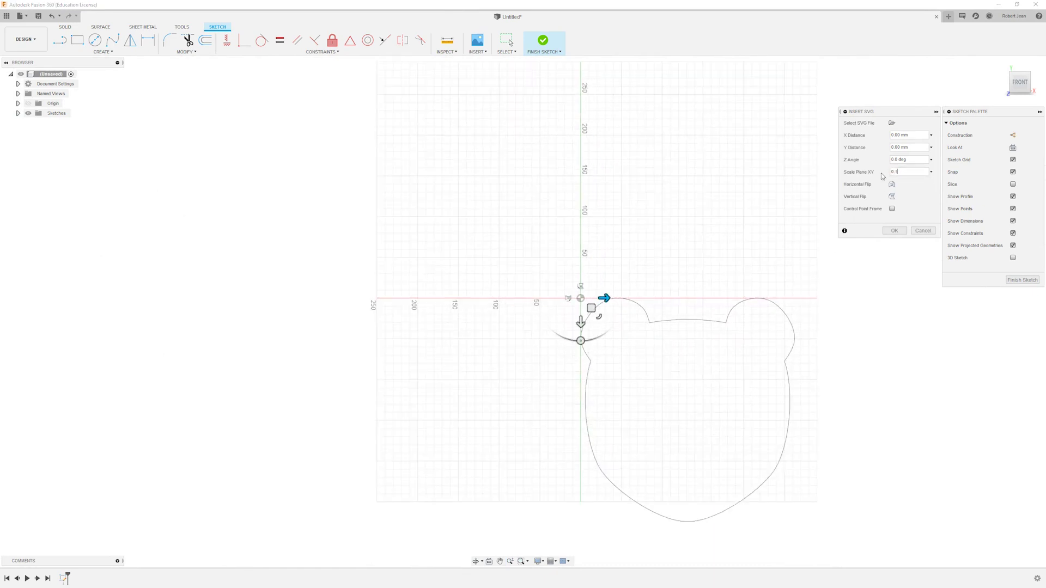
{"action": "scroll", "coordinate": [587, 324], "scroll_direction": "up", "scroll_amount": 2}
{"action": "scroll", "coordinate": [586, 324], "scroll_direction": "up", "scroll_amount": 6}
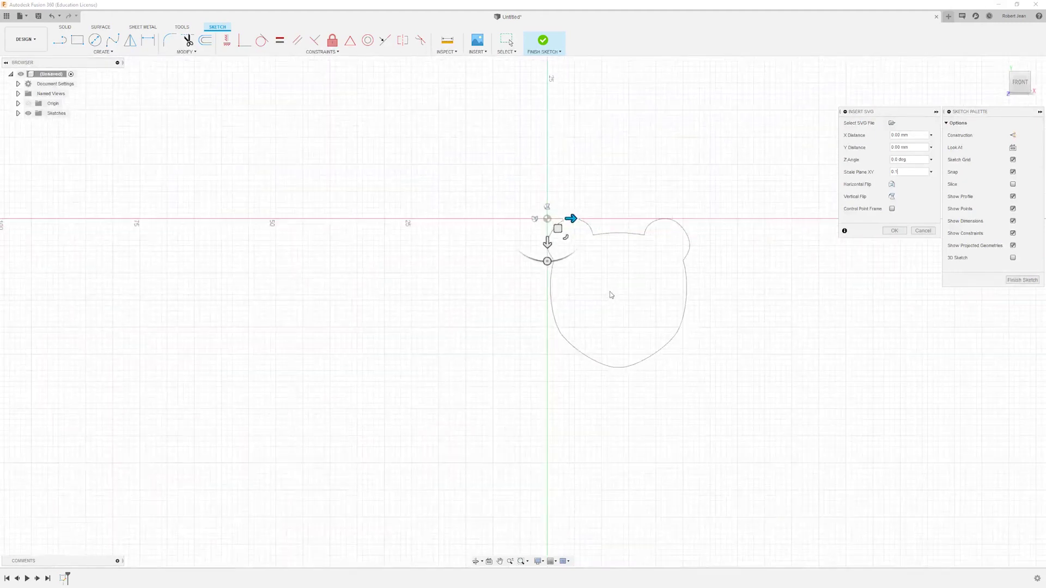
{"action": "left_click", "coordinate": [893, 231]}
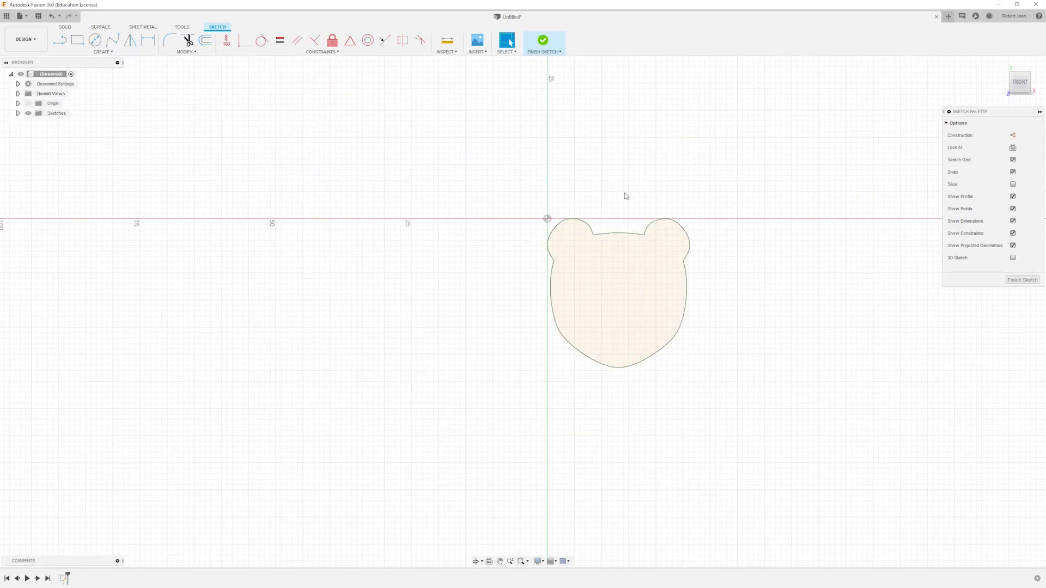
- Select the entire head outline and toggle Fix/UnFix until its curves are unfixed
{"action": "scroll", "coordinate": [644, 294], "scroll_direction": "up", "scroll_amount": 4}
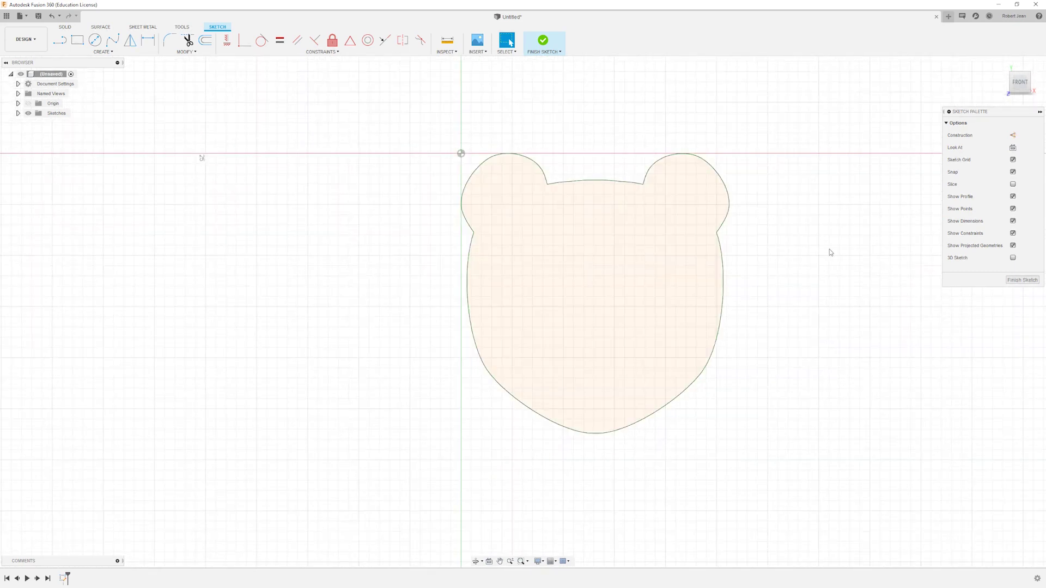
{"action": "left_click", "coordinate": [675, 234]}
{"action": "right_click", "coordinate": [673, 231]}
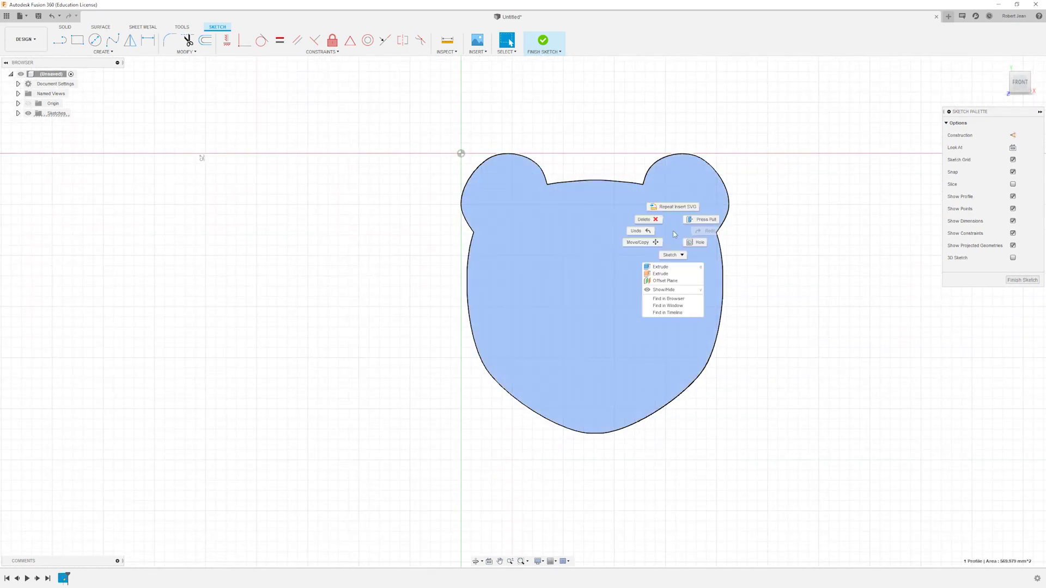
{"action": "left_click", "coordinate": [413, 120]}
{"action": "left_click_drag", "start_coordinate": [413, 124], "coordinate": [838, 473]}
{"action": "right_click", "coordinate": [595, 264]}
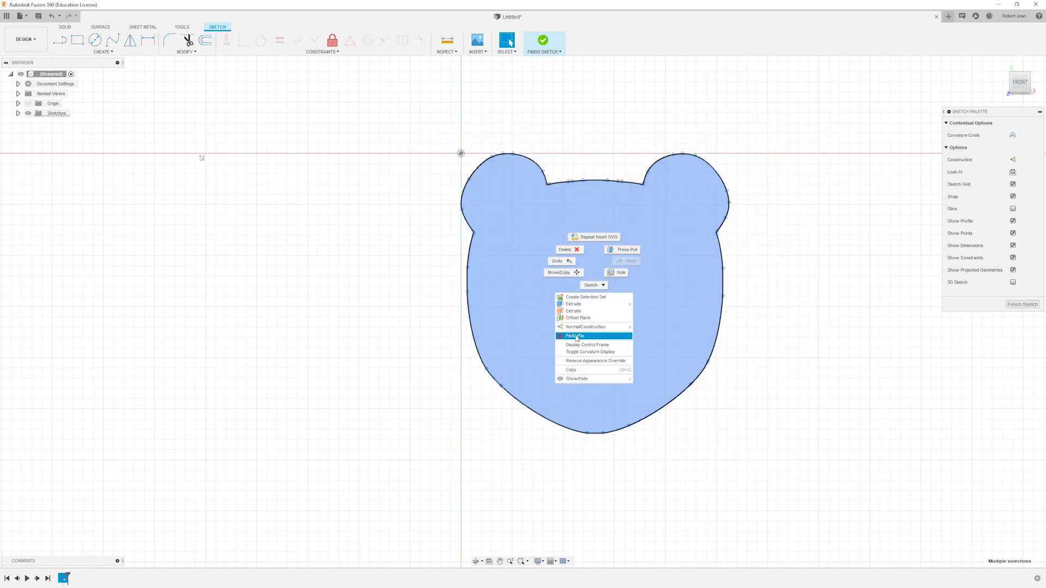
{"action": "left_click", "coordinate": [598, 336]}
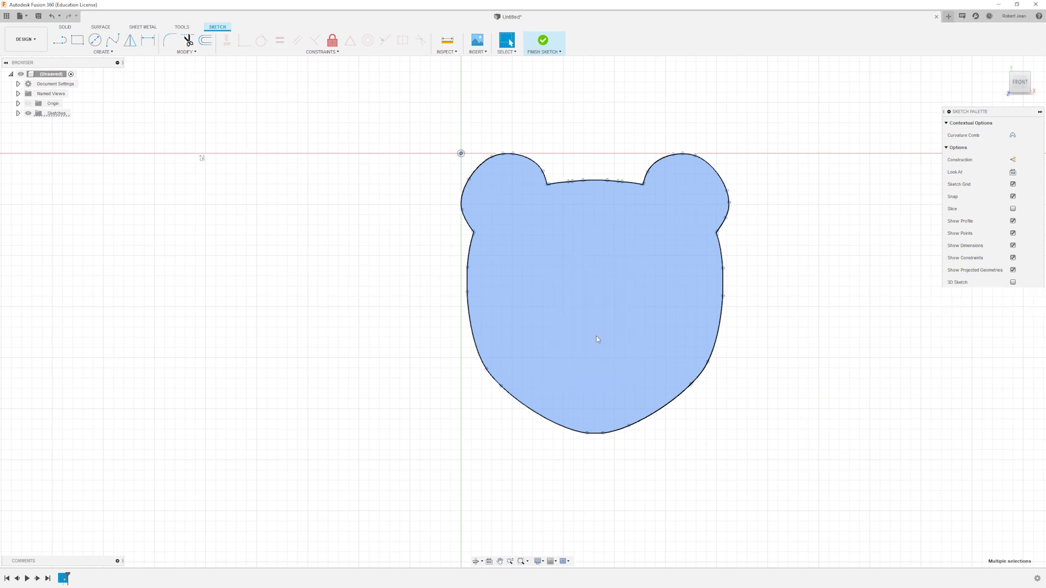
{"action": "left_click", "coordinate": [786, 331]}
{"action": "left_click_drag", "start_coordinate": [420, 134], "coordinate": [812, 457]}
{"action": "right_click", "coordinate": [608, 286]}
{"action": "left_click", "coordinate": [598, 362]}
{"action": "left_click", "coordinate": [801, 309]}
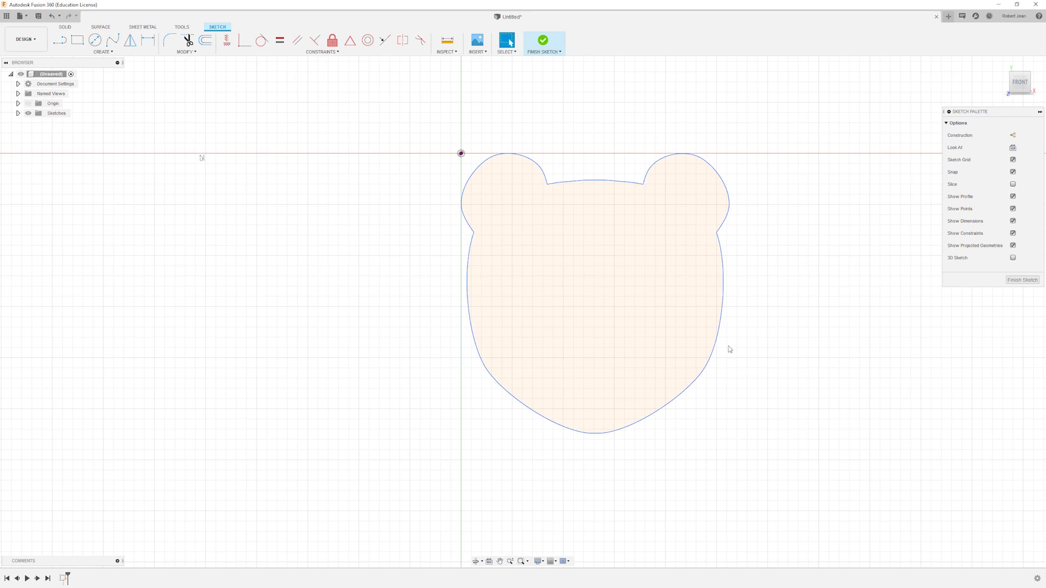
- Extrude the head silhouette profile 1 mm as a new body
{"action": "left_click", "coordinate": [652, 306]}
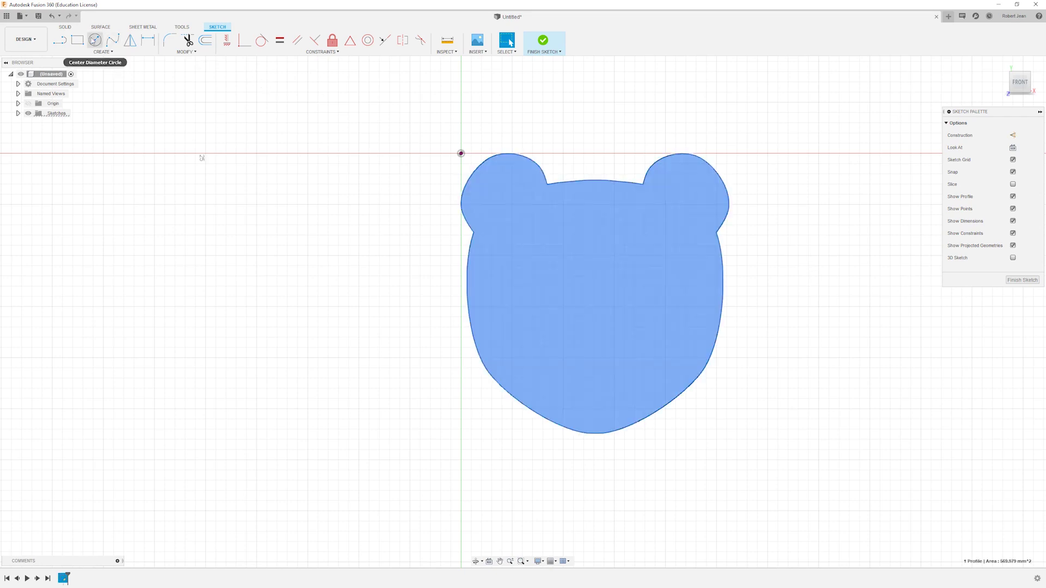
{"action": "left_click", "coordinate": [99, 27]}
{"action": "left_click", "coordinate": [65, 28]}
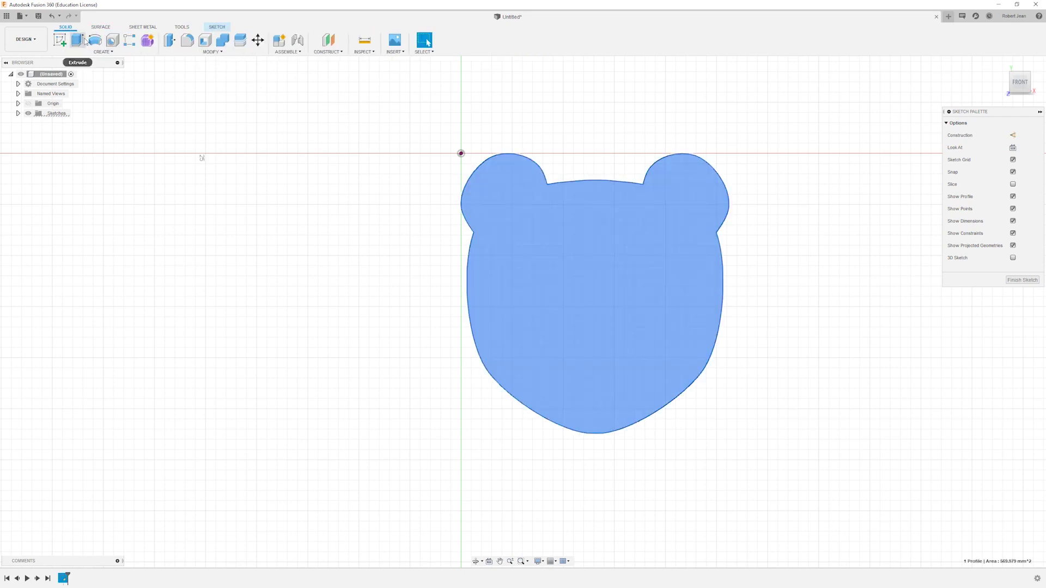
{"action": "left_click", "coordinate": [78, 40]}
{"action": "type", "text": "1"}
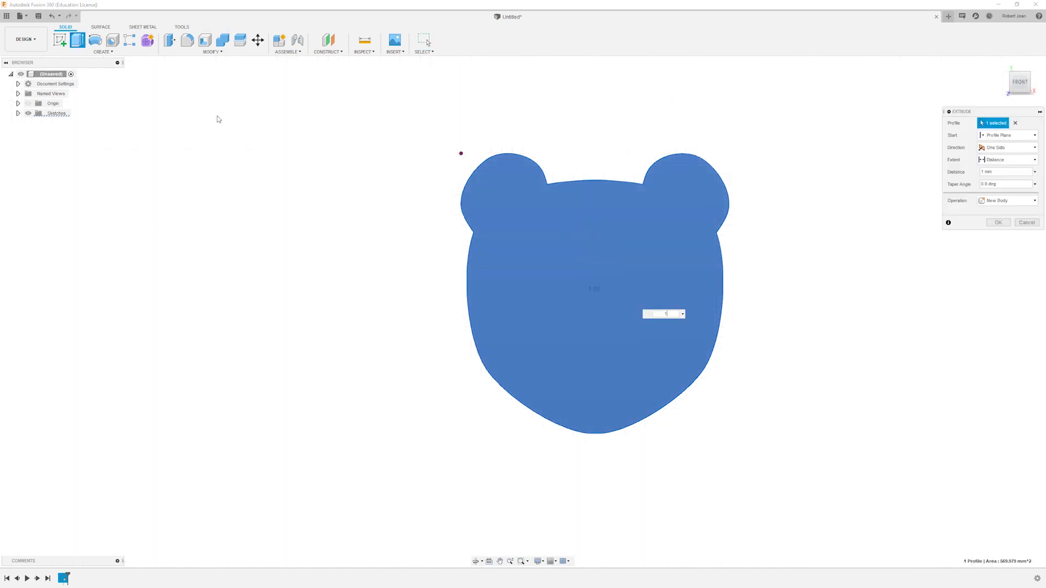
{"action": "key", "text": "Return"}
- Insert Layer 2.svg as a sketch on the front face of the extruded head
{"action": "middle_click_drag", "start_coordinate": [796, 275], "coordinate": [670, 278], "text": "shift"}
{"action": "left_click", "coordinate": [666, 277]}
{"action": "left_click", "coordinate": [1018, 83]}
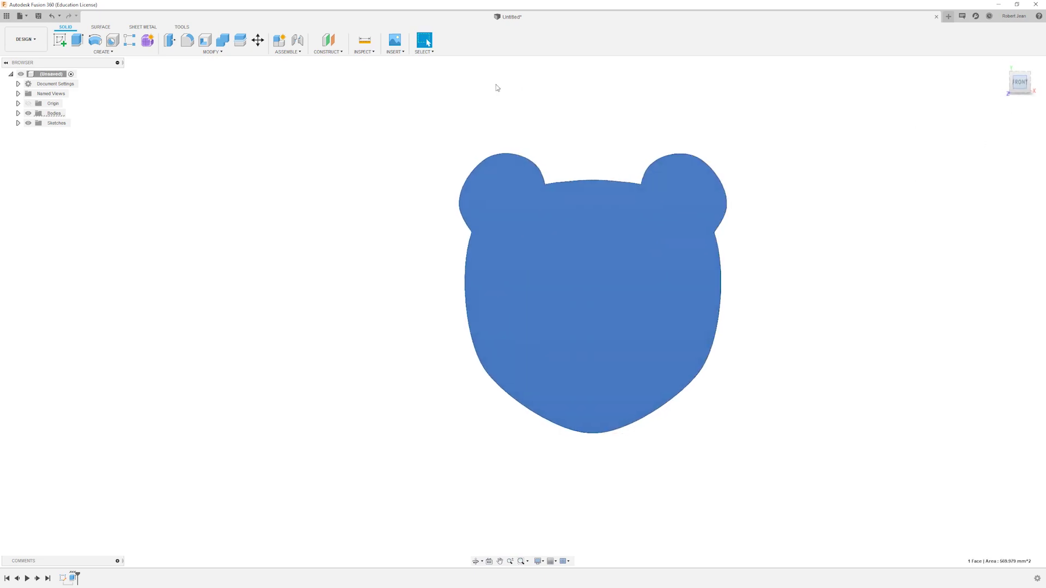
{"action": "left_click", "coordinate": [422, 79]}
{"action": "left_click", "coordinate": [395, 52]}
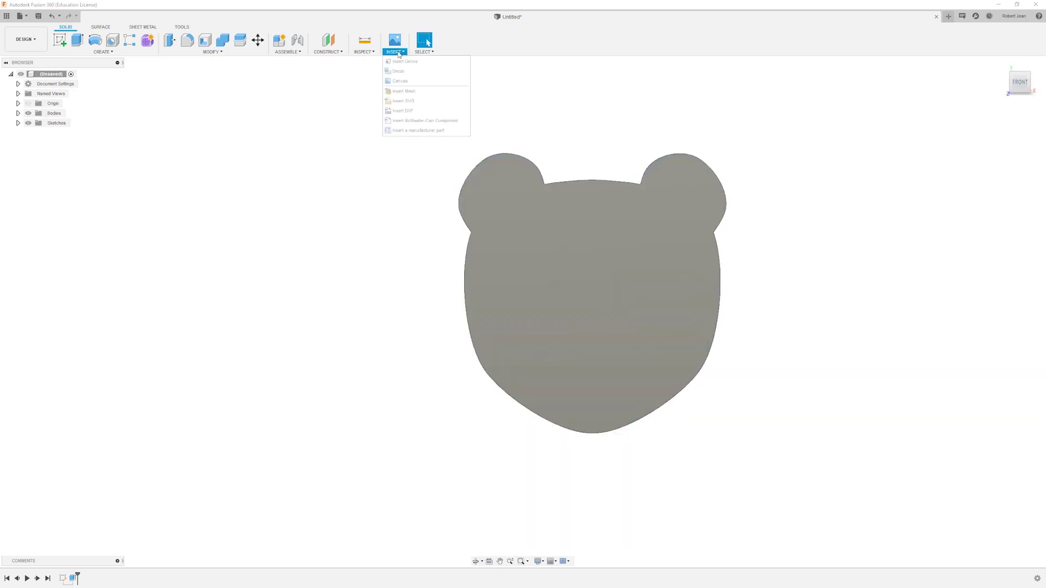
{"action": "left_click", "coordinate": [404, 101]}
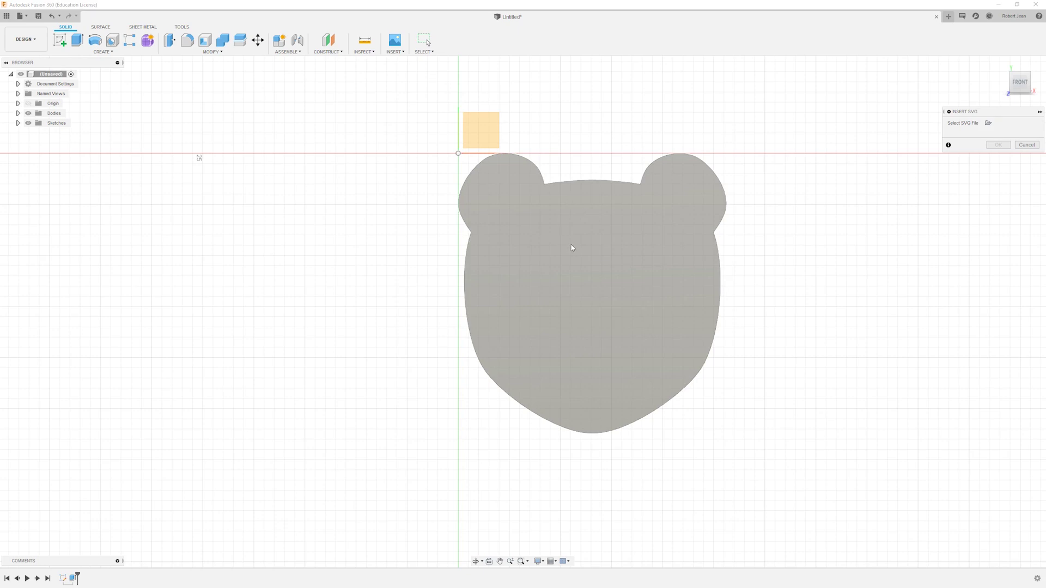
{"action": "left_click", "coordinate": [571, 248]}
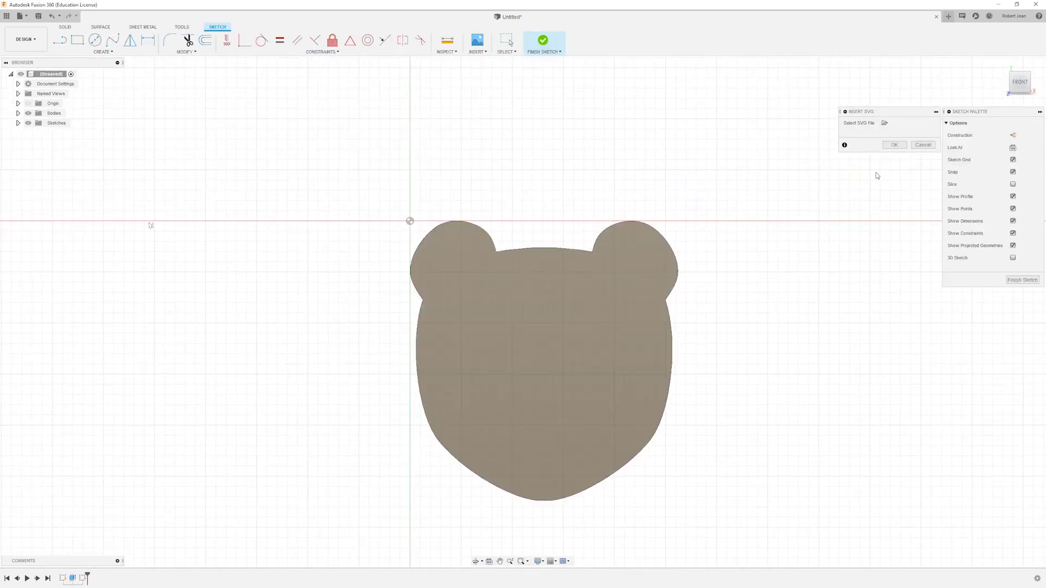
{"action": "left_click", "coordinate": [885, 124]}
{"action": "left_click", "coordinate": [98, 75]}
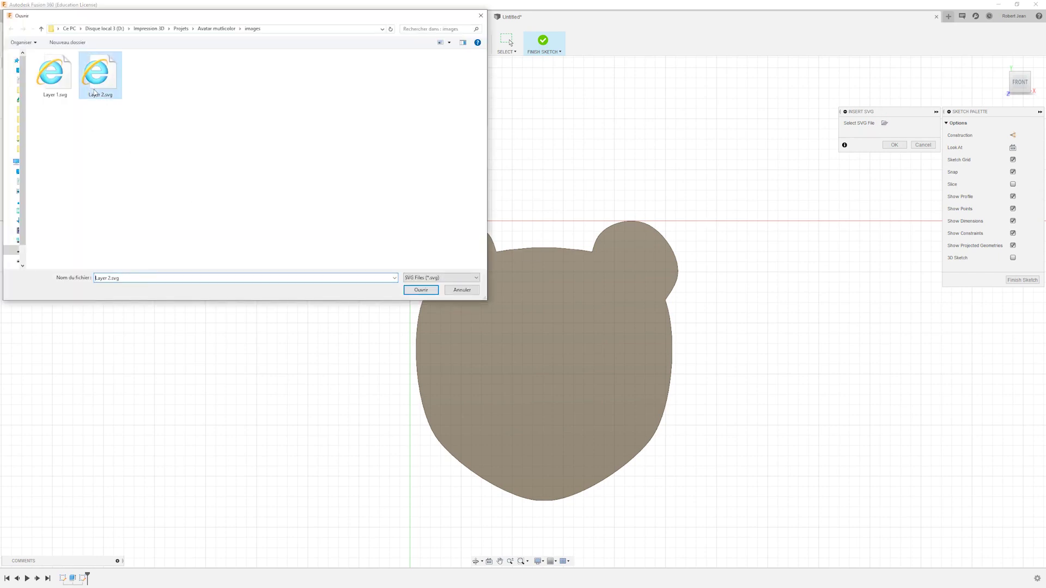
{"action": "left_click", "coordinate": [426, 290]}
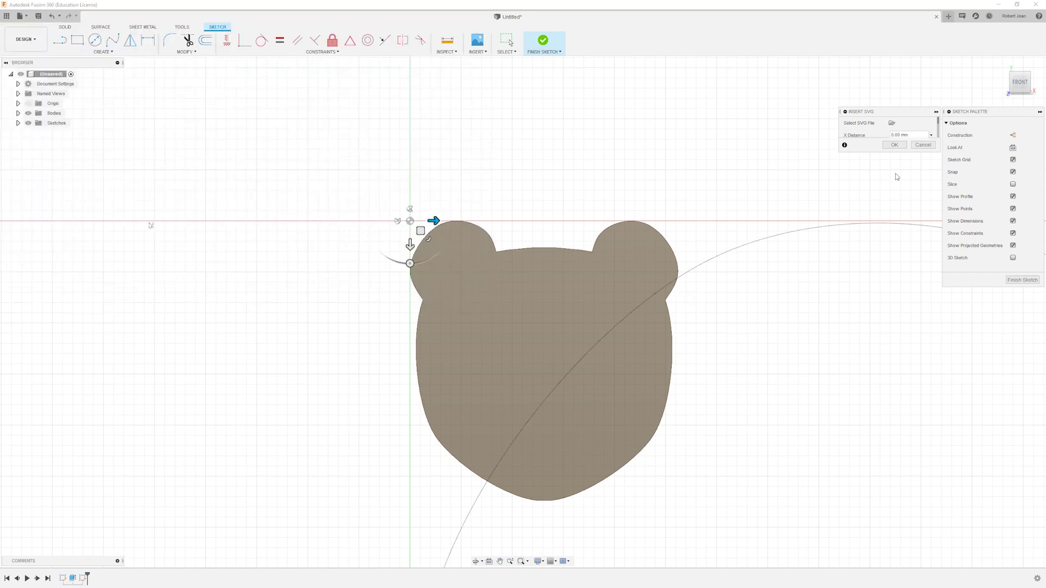
- Scale the panda face SVG to 0.1 and complete its insertion over the head
{"action": "scroll", "coordinate": [920, 132], "scroll_direction": "down", "scroll_amount": 4}
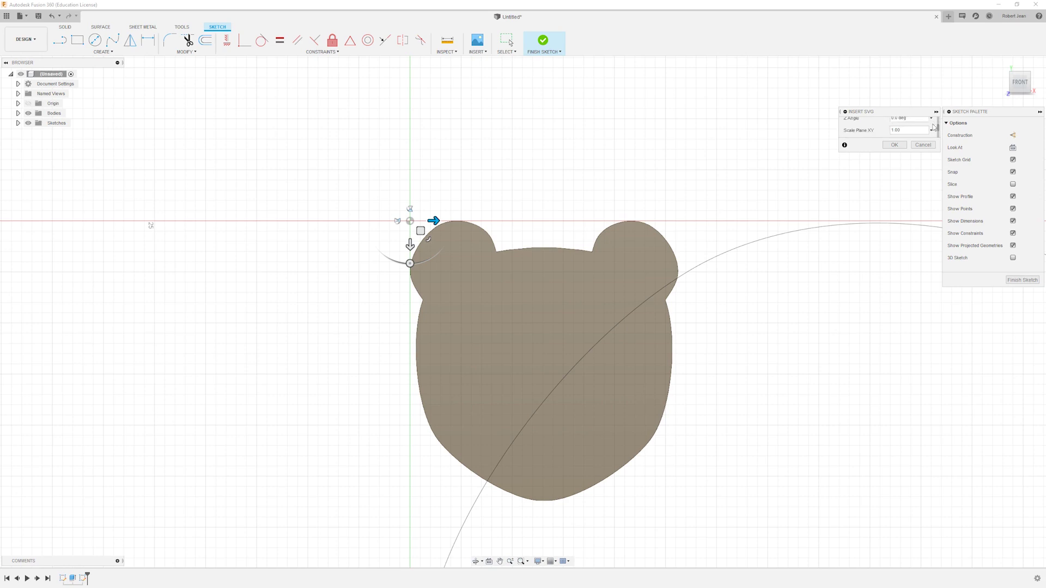
{"action": "left_click_drag", "start_coordinate": [909, 132], "coordinate": [871, 131]}
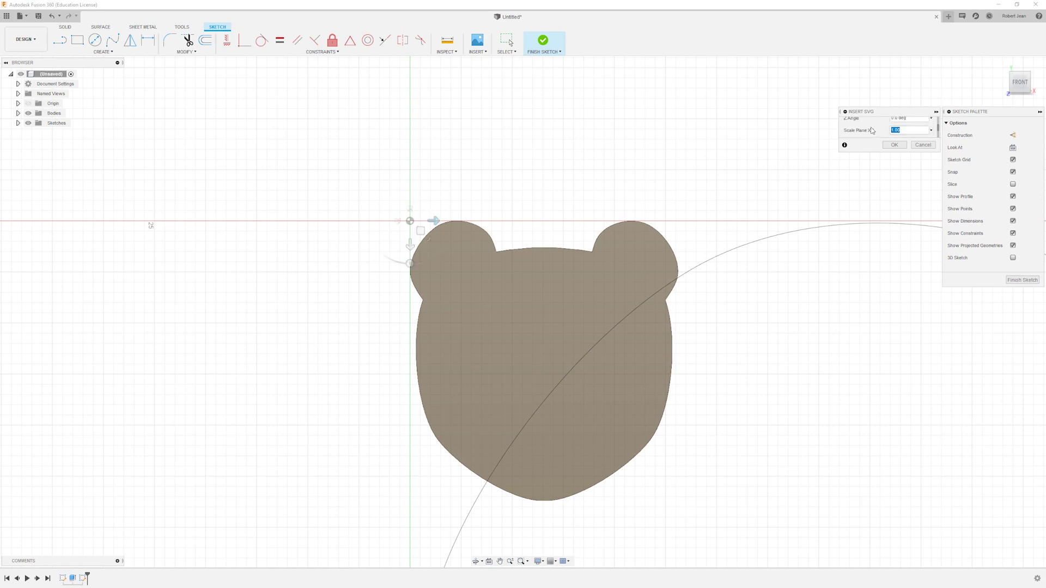
{"action": "type", "text": "0.1"}
{"action": "left_click", "coordinate": [894, 145]}
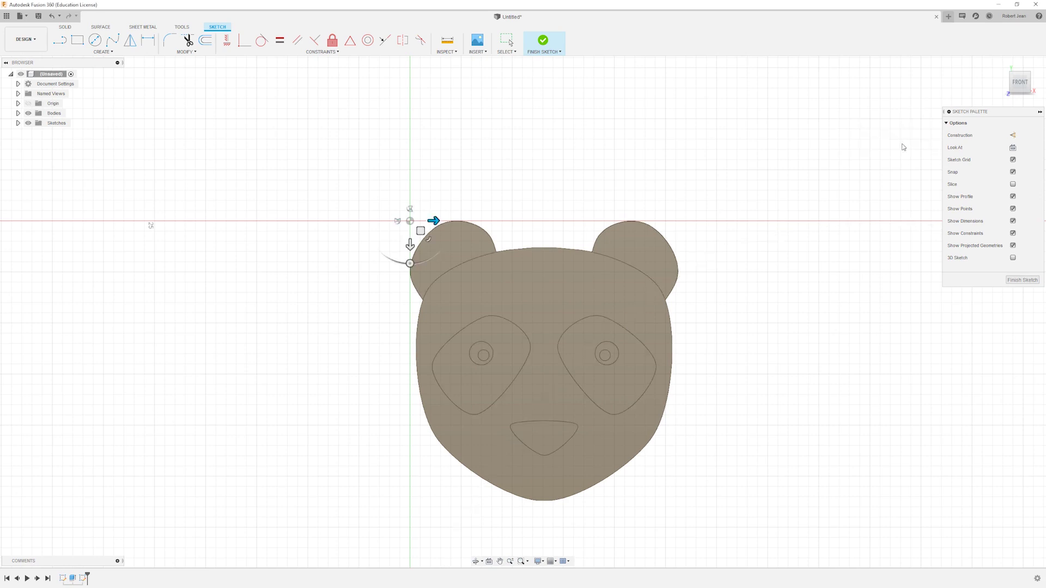
{"action": "mouse_move", "coordinate": [735, 256]}
{"action": "middle_mouse_down", "text": "shift"}
{"action": "mouse_move", "coordinate": [740, 290]}
{"action": "mouse_move", "coordinate": [677, 296]}
{"action": "mouse_move", "coordinate": [746, 285]}
{"action": "middle_mouse_up", "text": "shift"}
- Expand the Sketches folder, highlight the panda face sketch to check its shapes, and return to the solid modelling tools
{"action": "left_click", "coordinate": [19, 124]}
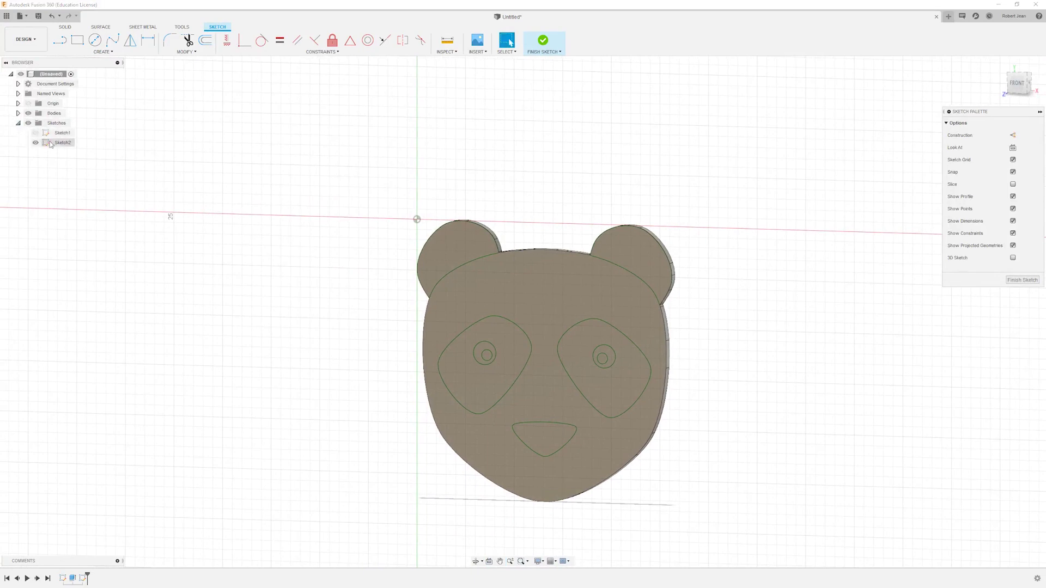
{"action": "left_click", "coordinate": [60, 143]}
{"action": "right_click", "coordinate": [60, 144]}
{"action": "left_click", "coordinate": [344, 206]}
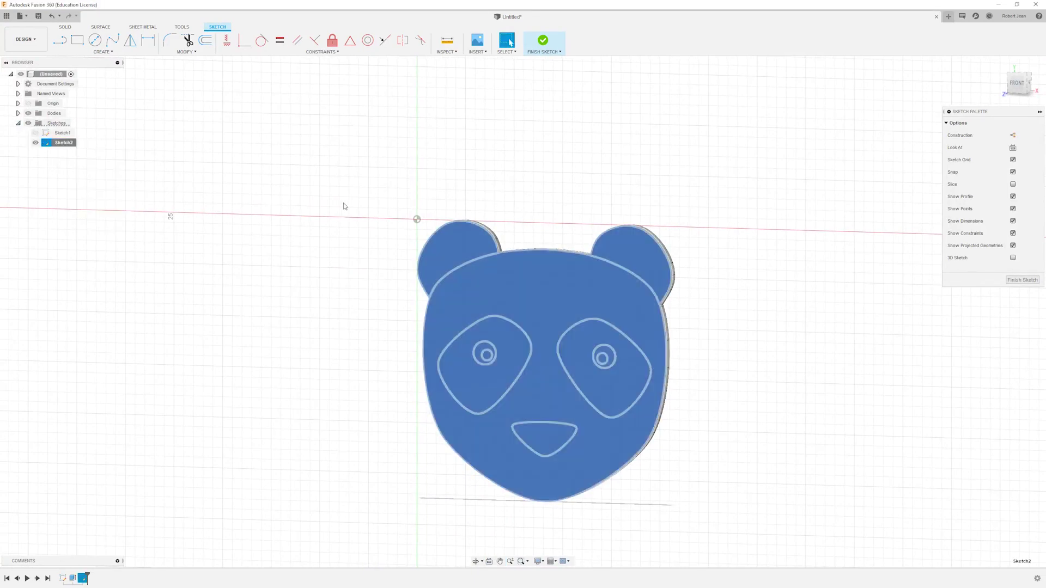
{"action": "left_click", "coordinate": [65, 26]}
{"action": "left_click", "coordinate": [439, 166]}
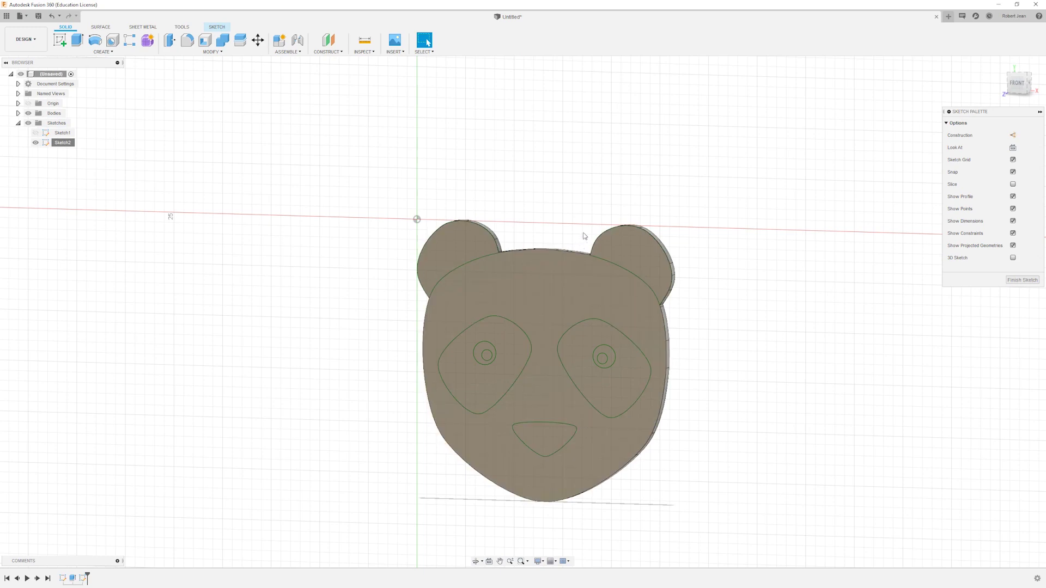
{"action": "scroll", "coordinate": [579, 239], "scroll_direction": "up", "scroll_amount": 2}
{"action": "left_click", "coordinate": [1014, 83]}
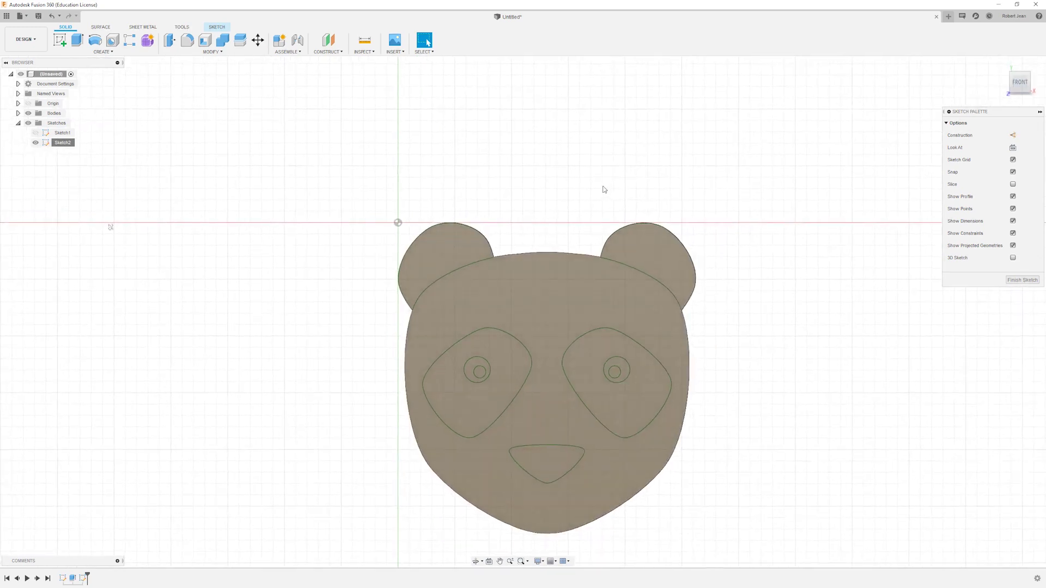
{"action": "right_click", "coordinate": [387, 230]}
{"action": "left_click", "coordinate": [158, 159]}
{"action": "right_click", "coordinate": [76, 145]}
{"action": "left_click", "coordinate": [128, 137]}
{"action": "right_click", "coordinate": [68, 143]}
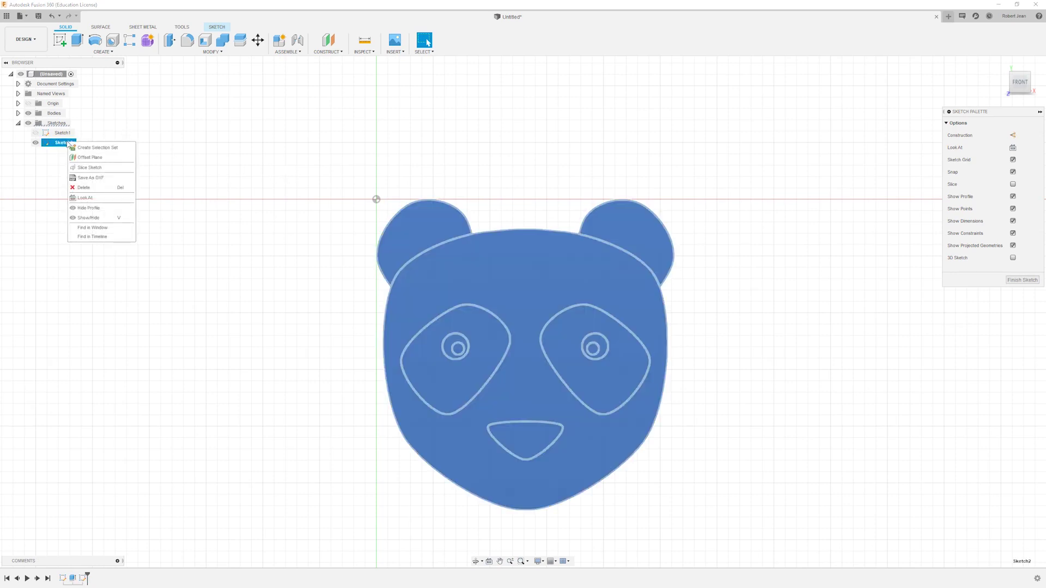
{"action": "left_click", "coordinate": [373, 129]}
- Extrude the two ear, two eye-patch and nose profiles of the face sketch by 2 mm
{"action": "left_click", "coordinate": [436, 234]}
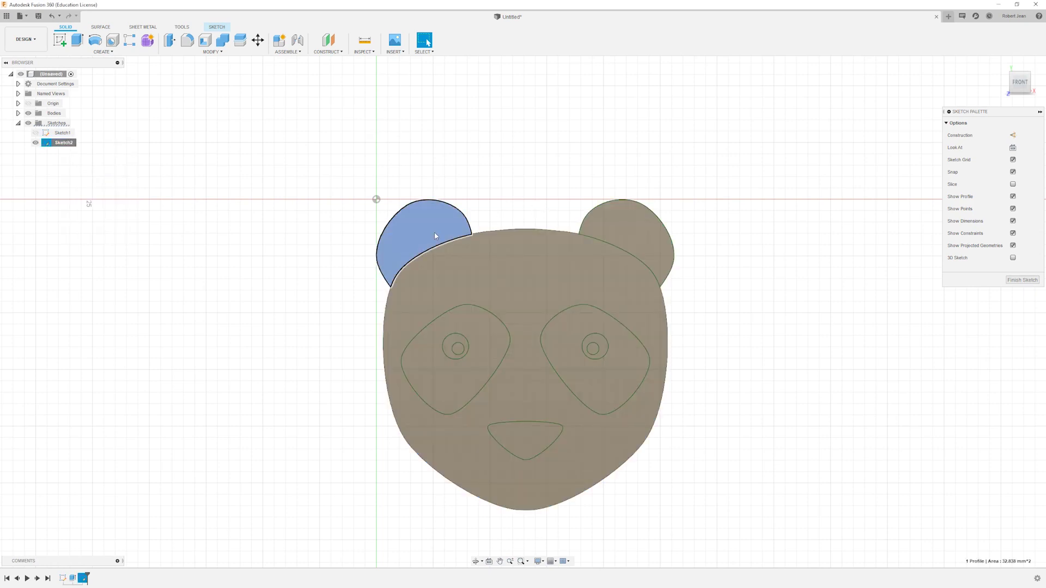
{"action": "left_click", "coordinate": [481, 363], "text": "ctrl"}
{"action": "left_click", "coordinate": [527, 437], "text": "ctrl"}
{"action": "left_click", "coordinate": [604, 376], "text": "ctrl"}
{"action": "left_click", "coordinate": [626, 229], "text": "ctrl"}
{"action": "scroll", "coordinate": [572, 349], "scroll_direction": "up", "scroll_amount": 3}
{"action": "scroll", "coordinate": [575, 358], "scroll_direction": "up", "scroll_amount": 2}
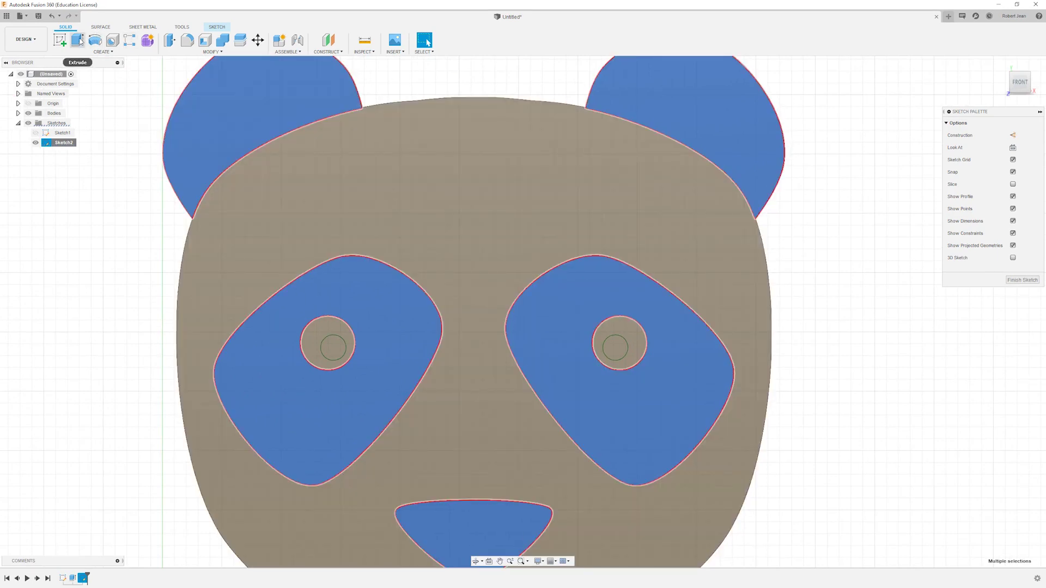
{"action": "left_click", "coordinate": [78, 41]}
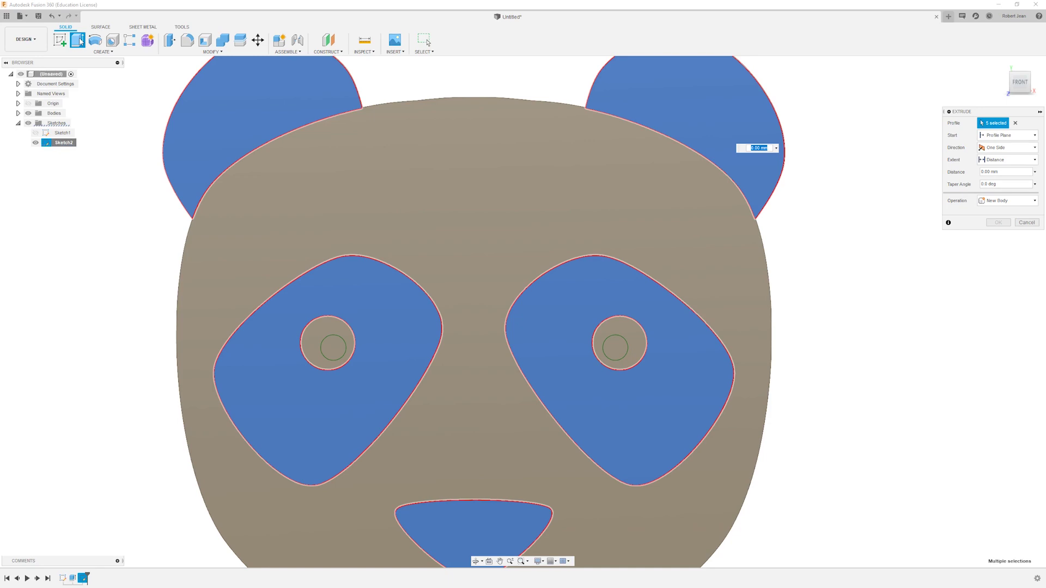
{"action": "type", "text": "2"}
{"action": "key", "text": "Return"}
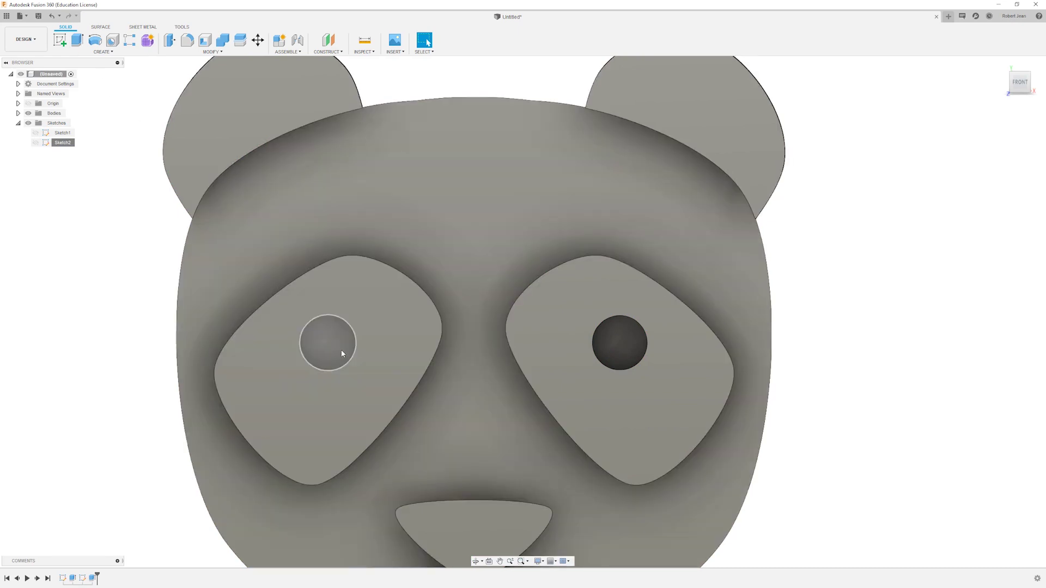
{"action": "scroll", "coordinate": [349, 343], "scroll_direction": "down", "scroll_amount": 5}
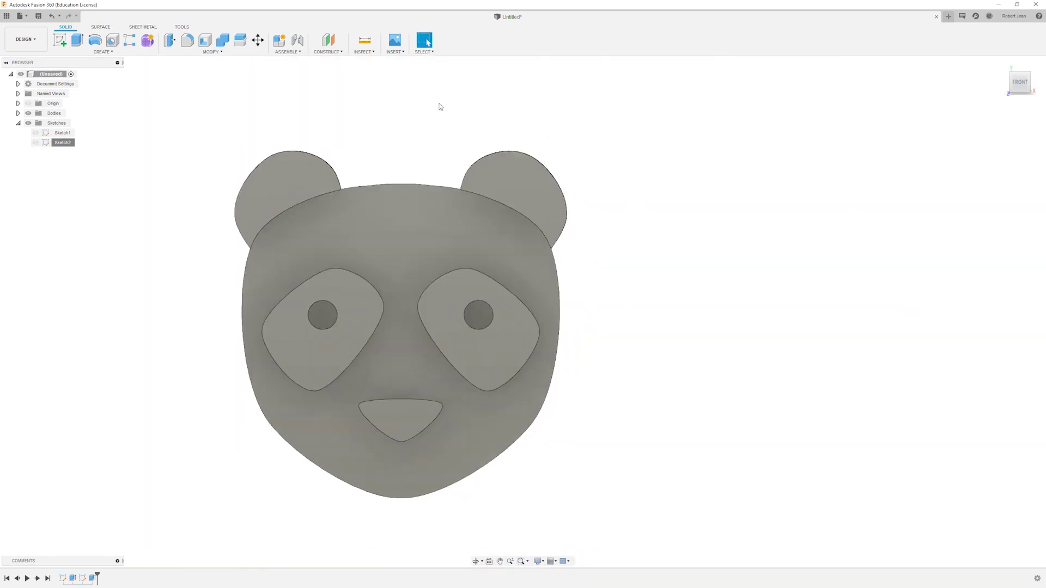
- Insert Layer 2.svg again as a new sketch on the front face of the head
{"action": "left_click", "coordinate": [365, 52]}
{"action": "left_click", "coordinate": [395, 52]}
{"action": "left_click", "coordinate": [409, 102]}
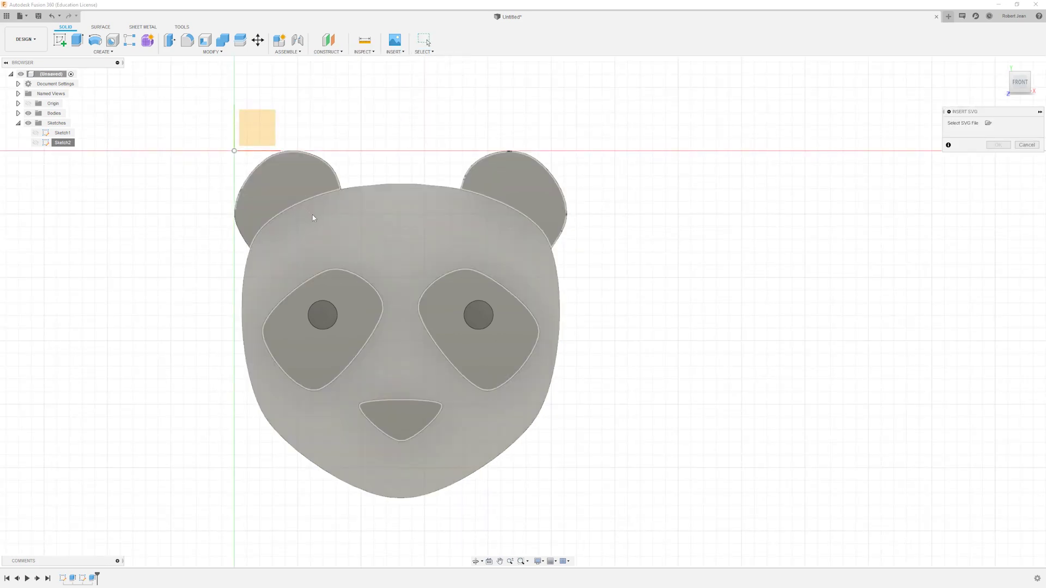
{"action": "left_click", "coordinate": [322, 207]}
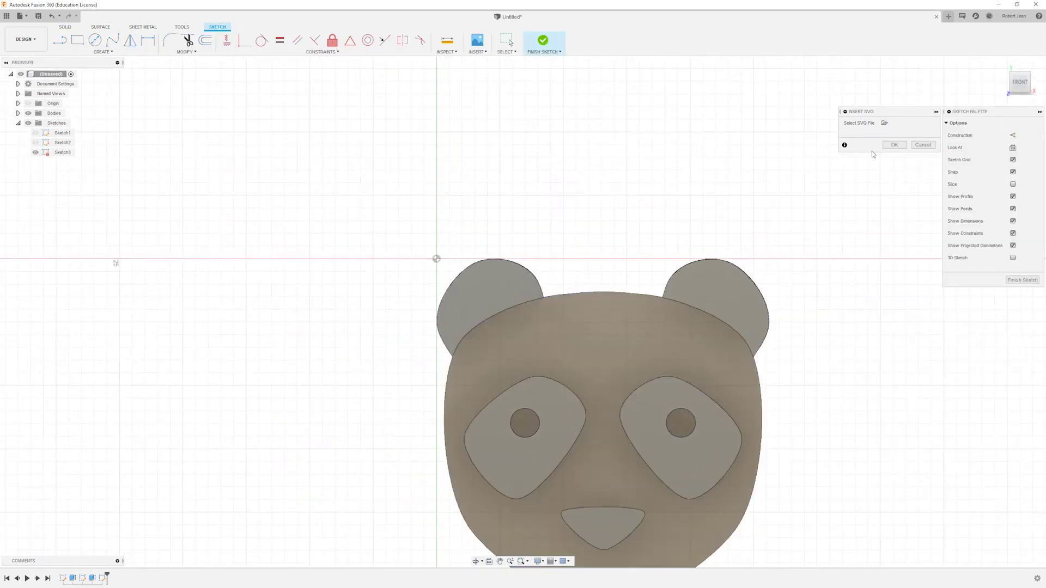
{"action": "left_click", "coordinate": [885, 125]}
{"action": "left_click", "coordinate": [100, 77]}
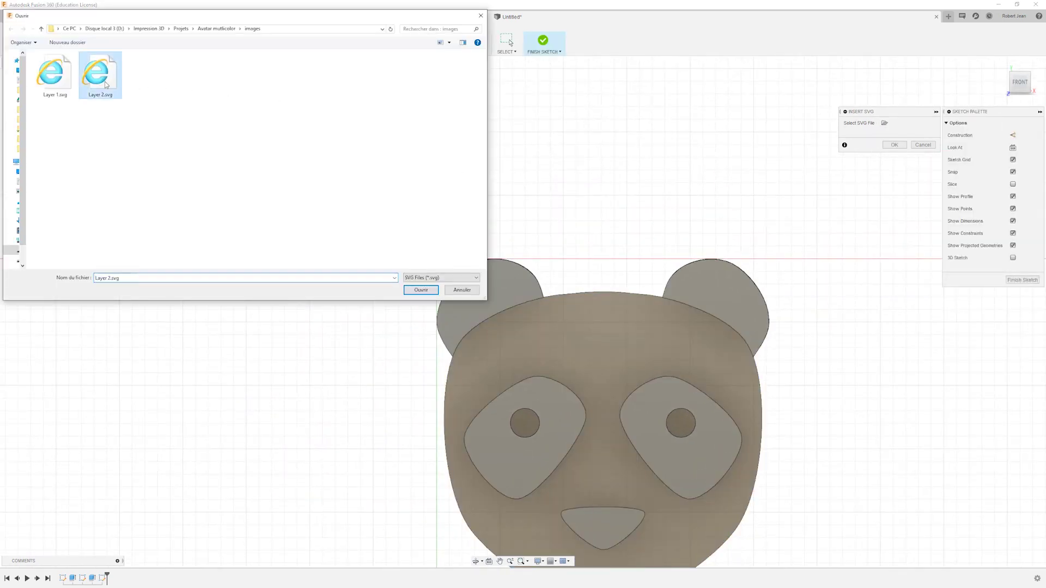
{"action": "left_click", "coordinate": [423, 291]}
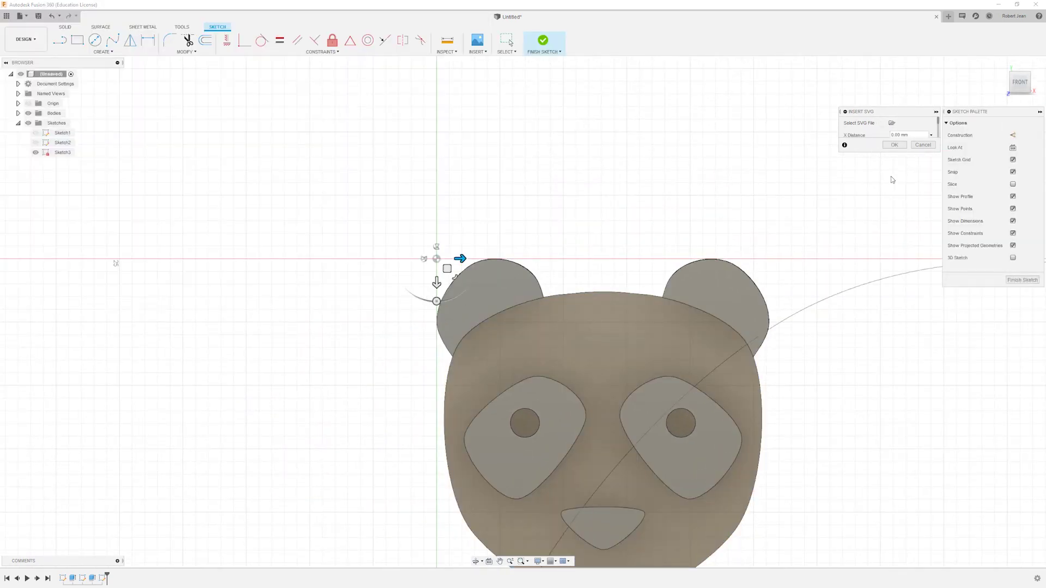
- Scale the newly inserted face SVG to 0.1 and complete its insertion
{"action": "scroll", "coordinate": [920, 130], "scroll_direction": "down", "scroll_amount": 5}
{"action": "scroll", "coordinate": [931, 128], "scroll_direction": "up", "scroll_amount": 2}
{"action": "left_click", "coordinate": [908, 130]}
{"action": "type", "text": "0.1"}
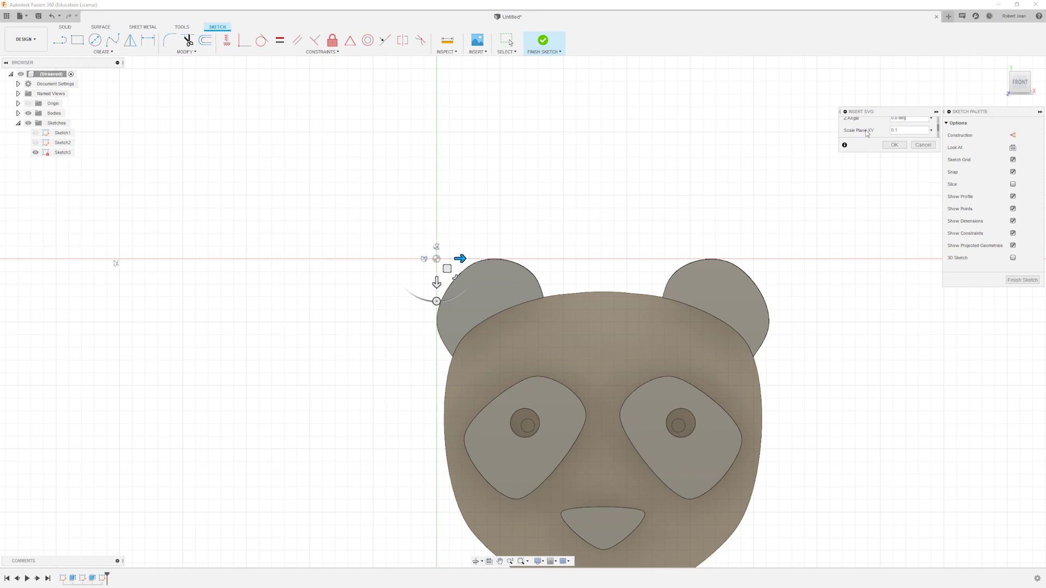
{"action": "key", "text": "Return"}
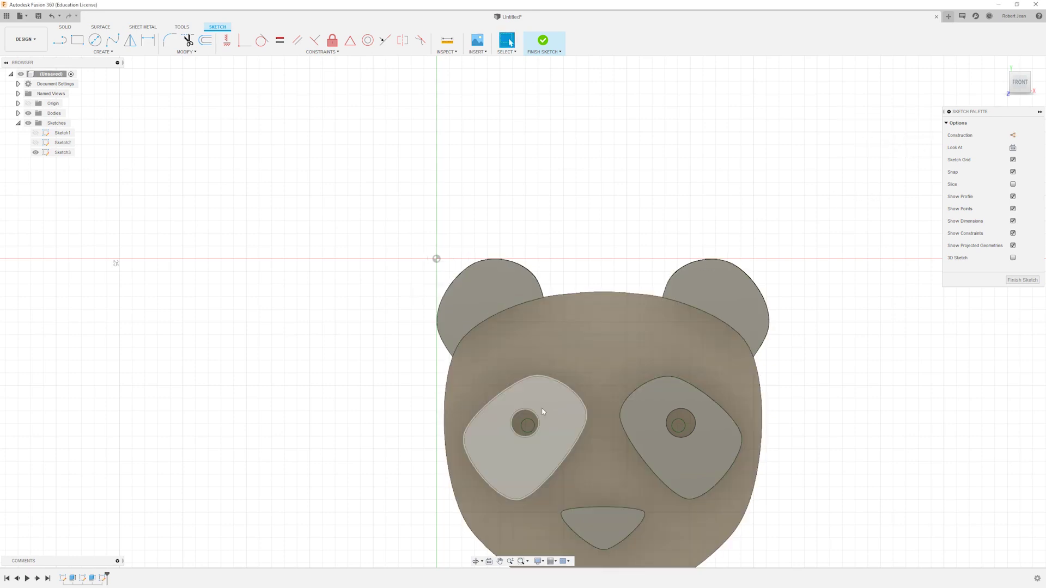
- Extrude the two small pupil circles 1 mm and join them to the head
{"action": "left_click", "coordinate": [527, 425]}
{"action": "left_click", "coordinate": [679, 425]}
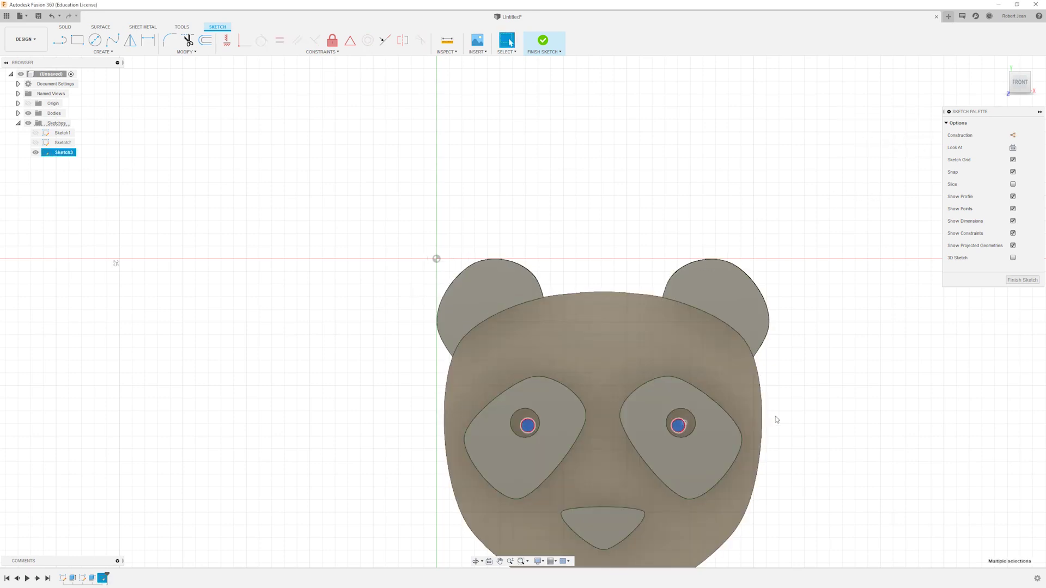
{"action": "left_click", "coordinate": [527, 423], "text": "ctrl"}
{"action": "middle_click_drag", "start_coordinate": [607, 275], "coordinate": [538, 139]}
{"action": "scroll", "coordinate": [555, 299], "scroll_direction": "up", "scroll_amount": 4}
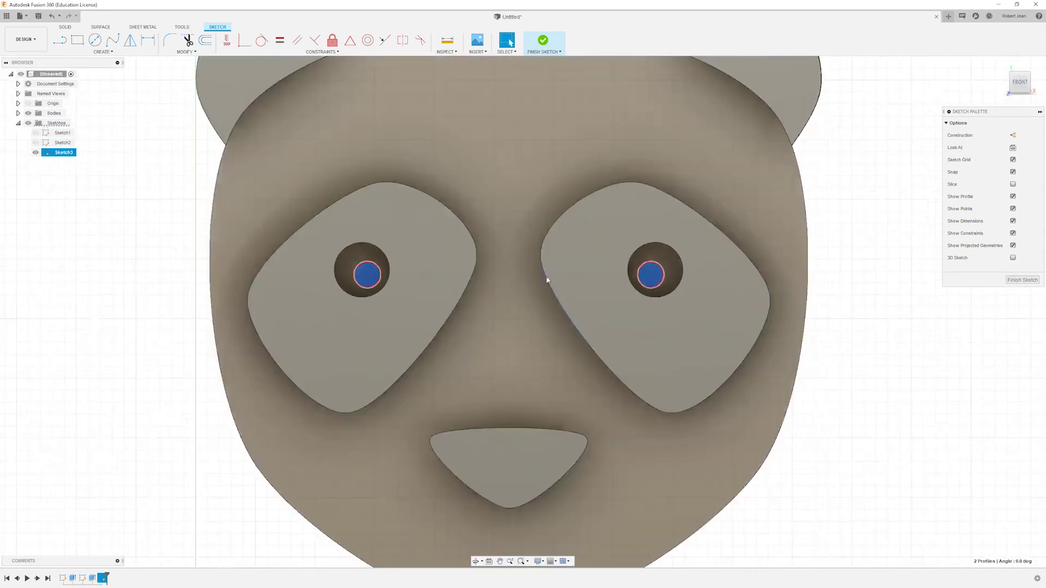
{"action": "left_click", "coordinate": [99, 27]}
{"action": "left_click", "coordinate": [66, 28]}
{"action": "left_click", "coordinate": [78, 40]}
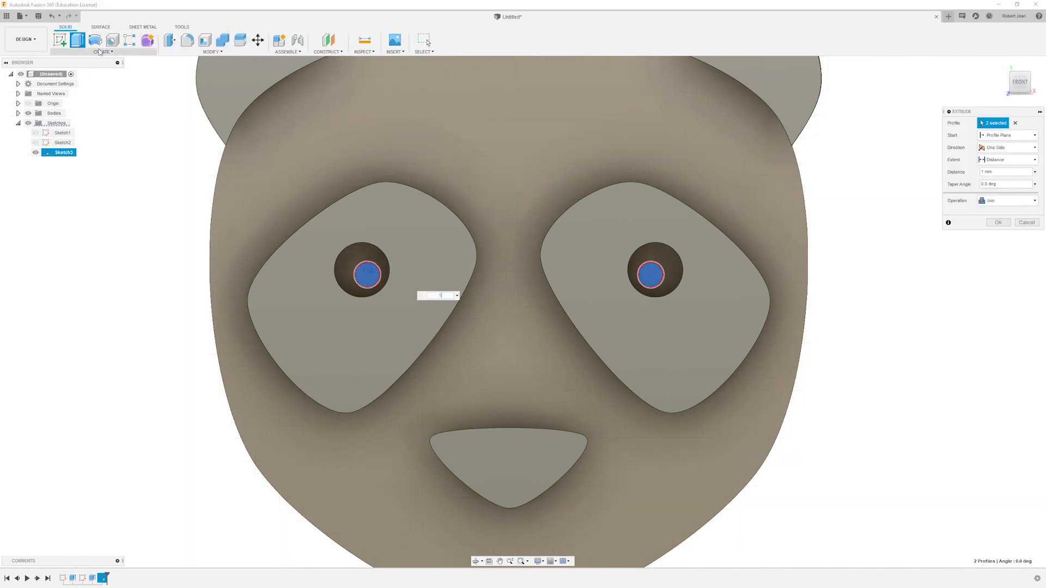
{"action": "key", "text": "Return"}
{"action": "key", "text": "F6"}
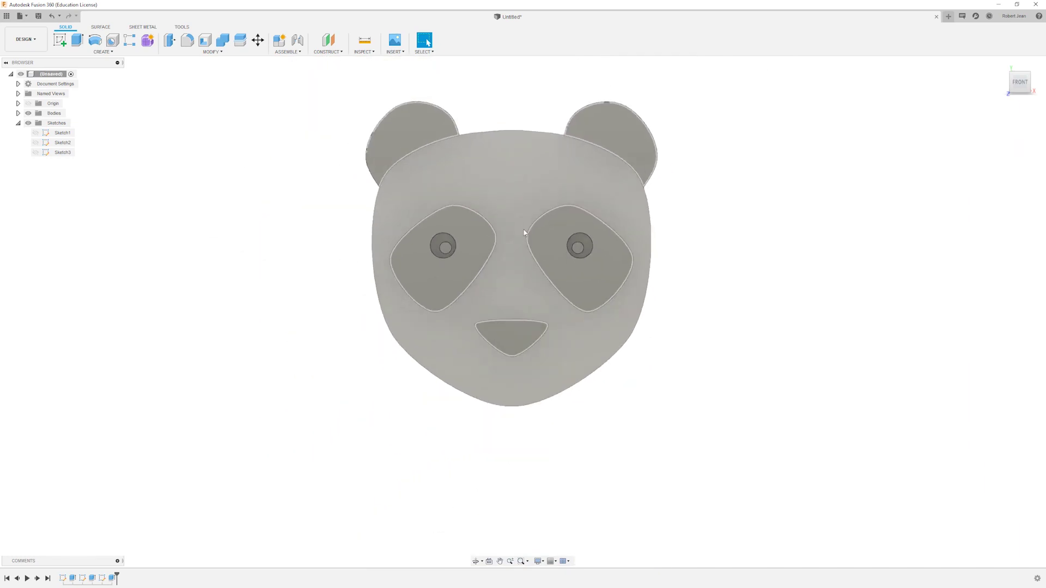
- Extrude the front faces of both ears, both eye patches and the nose by -1 mm to lower them
{"action": "middle_click_drag", "start_coordinate": [715, 326], "coordinate": [698, 313], "text": "shift"}
{"action": "left_click", "coordinate": [588, 276]}
{"action": "left_click", "coordinate": [633, 152], "text": "shift"}
{"action": "left_click", "coordinate": [449, 283], "text": "shift"}
{"action": "left_click", "coordinate": [448, 152], "text": "shift"}
{"action": "left_click", "coordinate": [529, 329], "text": "shift"}
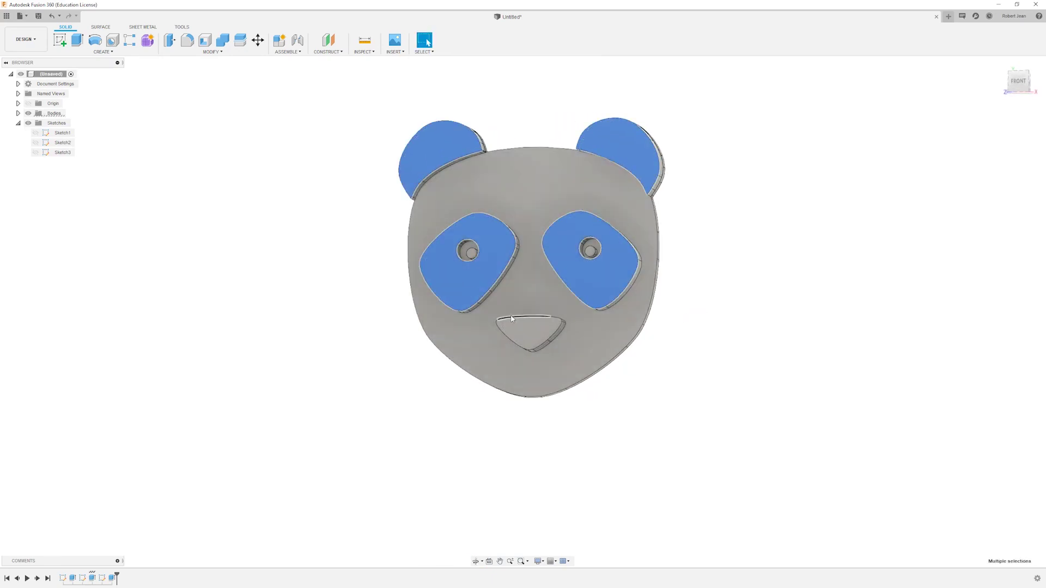
{"action": "left_click", "coordinate": [82, 40]}
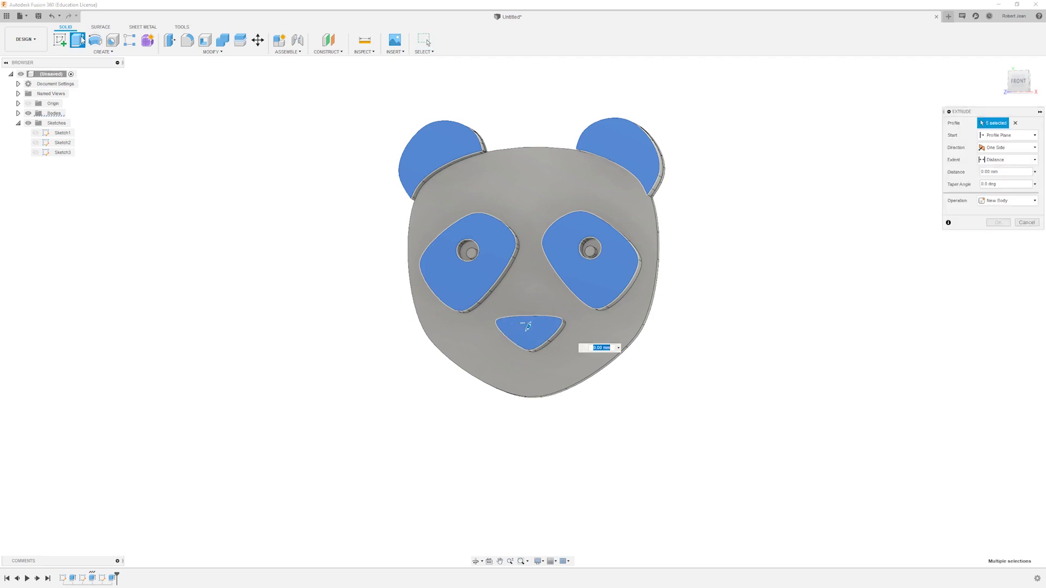
{"action": "type", "text": "-1"}
{"action": "key", "text": "Return"}
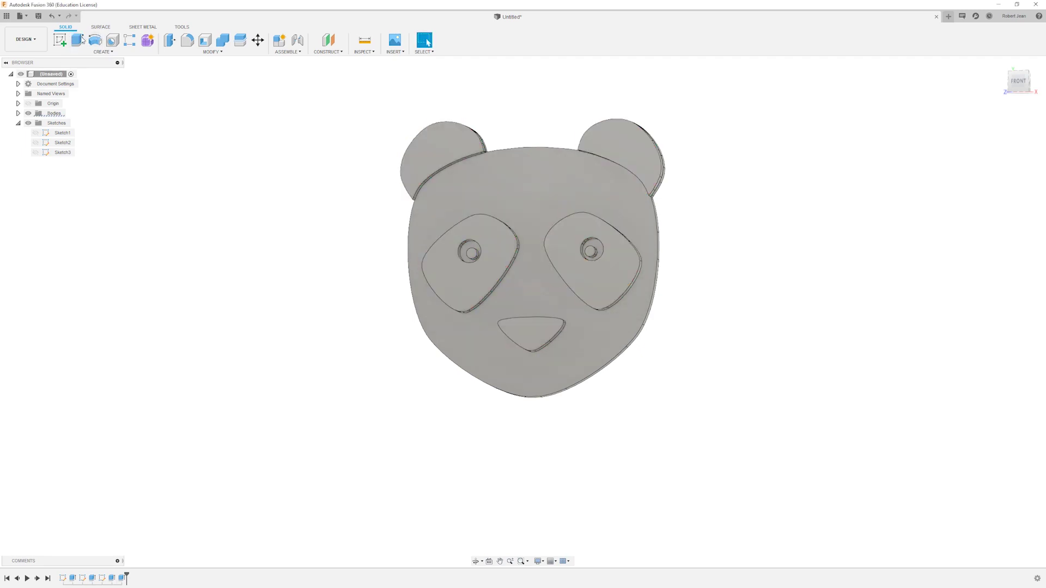
- Cut both pupil faces back with a -0.4 mm extrusion
{"action": "left_click", "coordinate": [472, 253]}
{"action": "left_click", "coordinate": [591, 254], "text": "shift"}
{"action": "scroll", "coordinate": [569, 226], "scroll_direction": "up", "scroll_amount": 3}
{"action": "middle_click_drag", "start_coordinate": [569, 227], "coordinate": [734, 309], "text": "shift"}
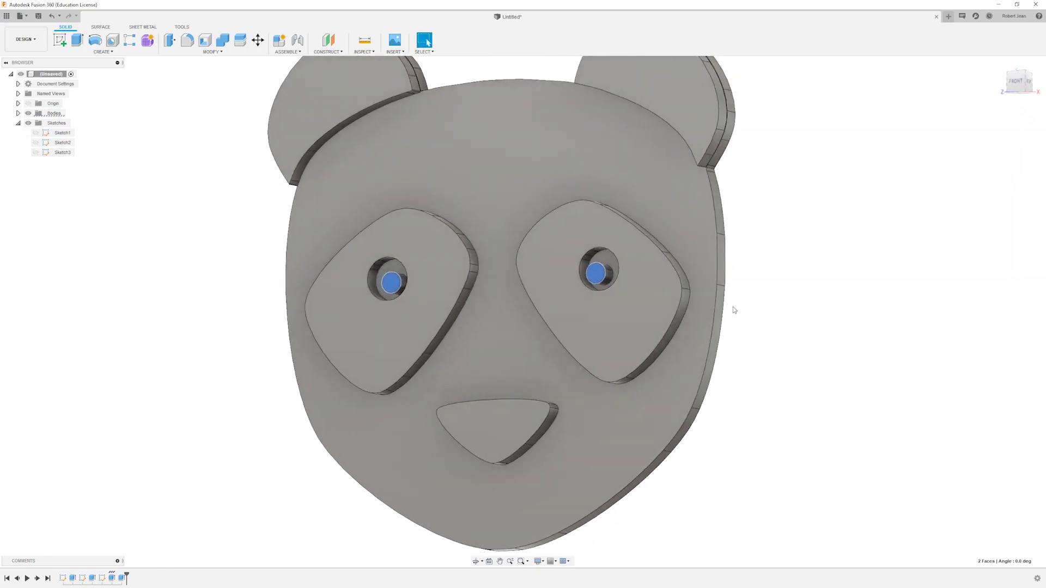
{"action": "left_click", "coordinate": [81, 43]}
{"action": "type", "text": "-0.5"}
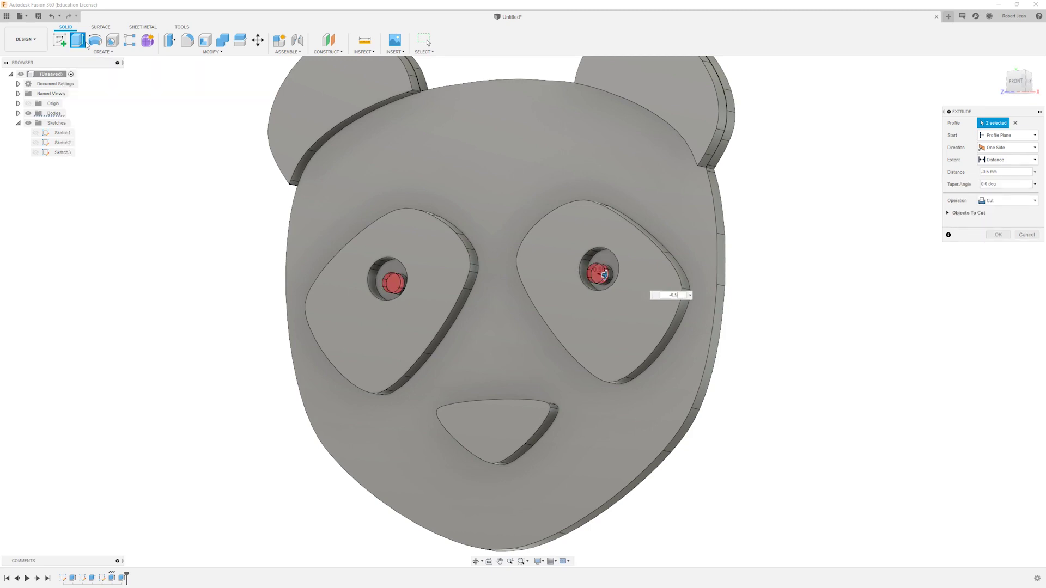
{"action": "key", "text": "BackSpace"}
{"action": "type", "text": "4"}
{"action": "key", "text": "Return"}
{"action": "middle_click_drag", "start_coordinate": [285, 334], "coordinate": [753, 373], "text": "shift"}
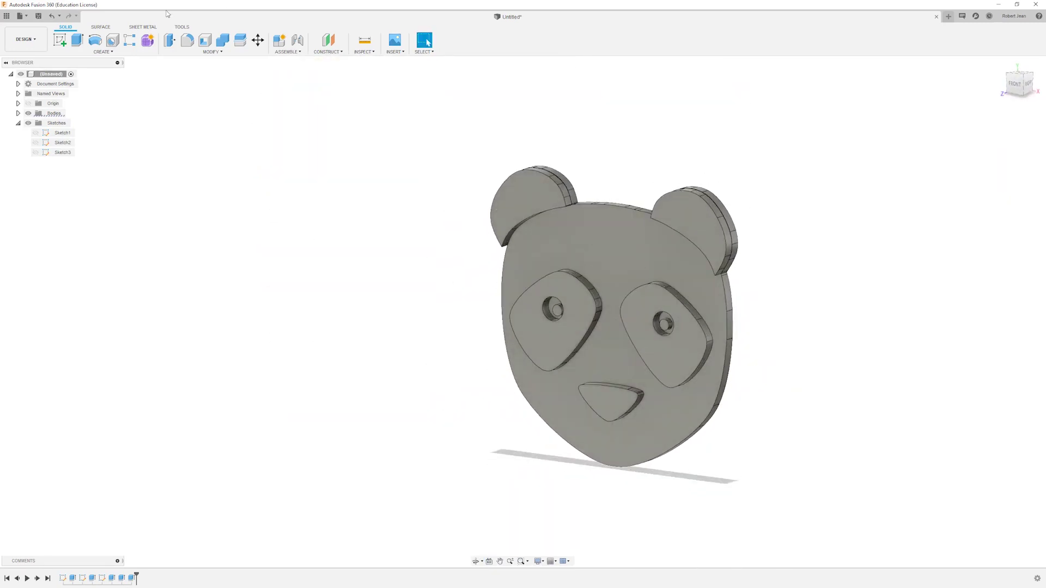
- Start a 3D print export of the panda body at high refinement without sending it to a print utility
{"action": "left_click", "coordinate": [182, 27]}
{"action": "left_click", "coordinate": [62, 40]}
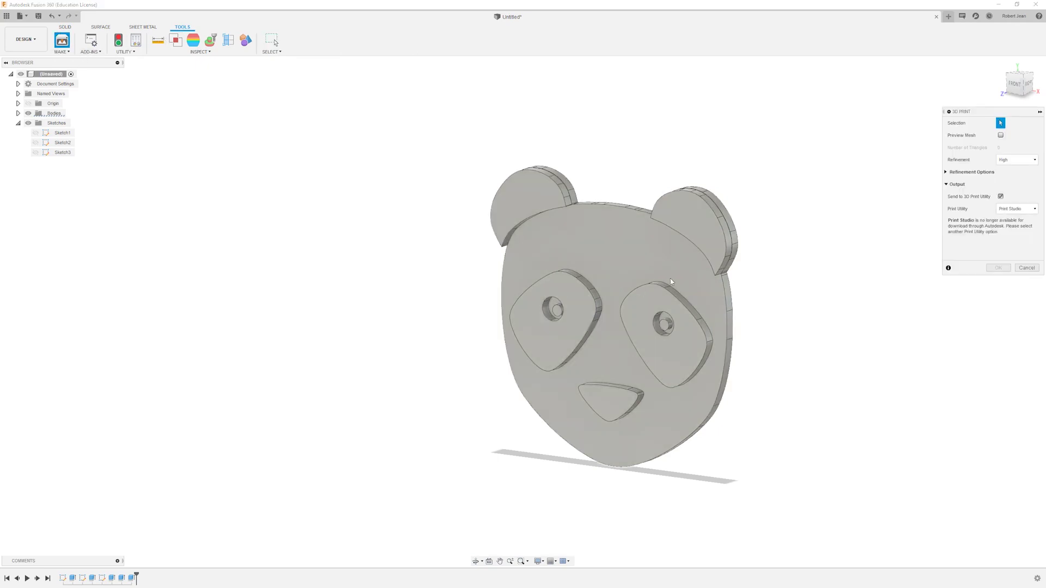
{"action": "left_click", "coordinate": [671, 282]}
{"action": "left_click", "coordinate": [1001, 196]}
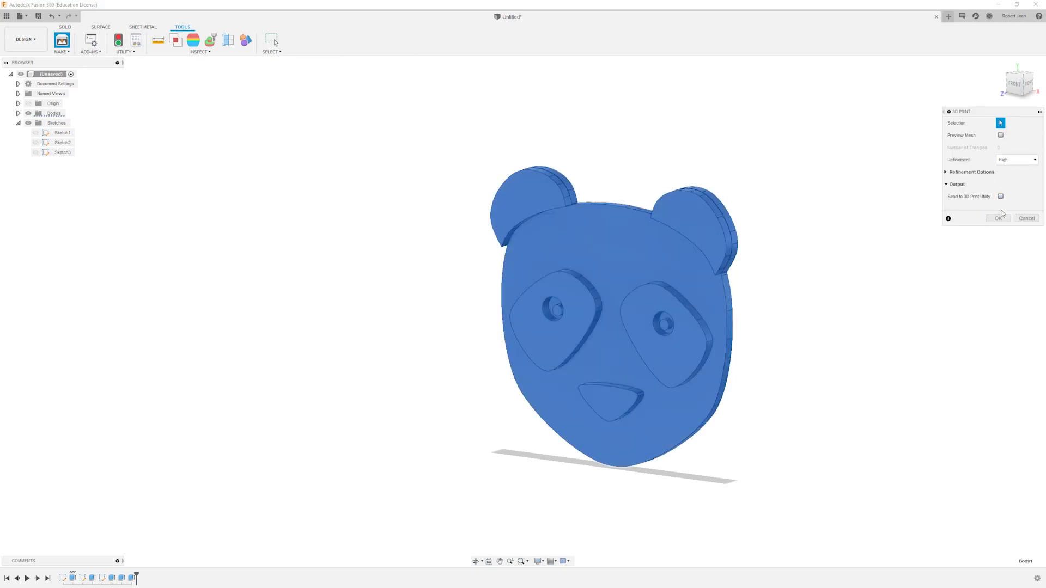
{"action": "left_click", "coordinate": [997, 217]}
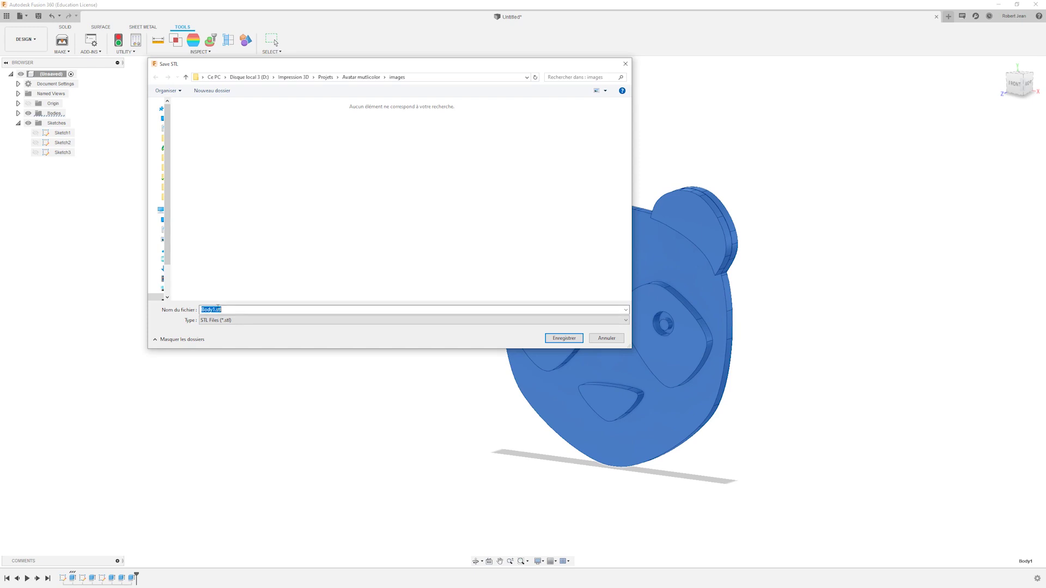
- Save the STL as Avatar.stl in the parent folder of images
{"action": "double_click", "coordinate": [208, 310]}
{"action": "type", "text": "Avatar"}
{"action": "left_click", "coordinate": [354, 76]}
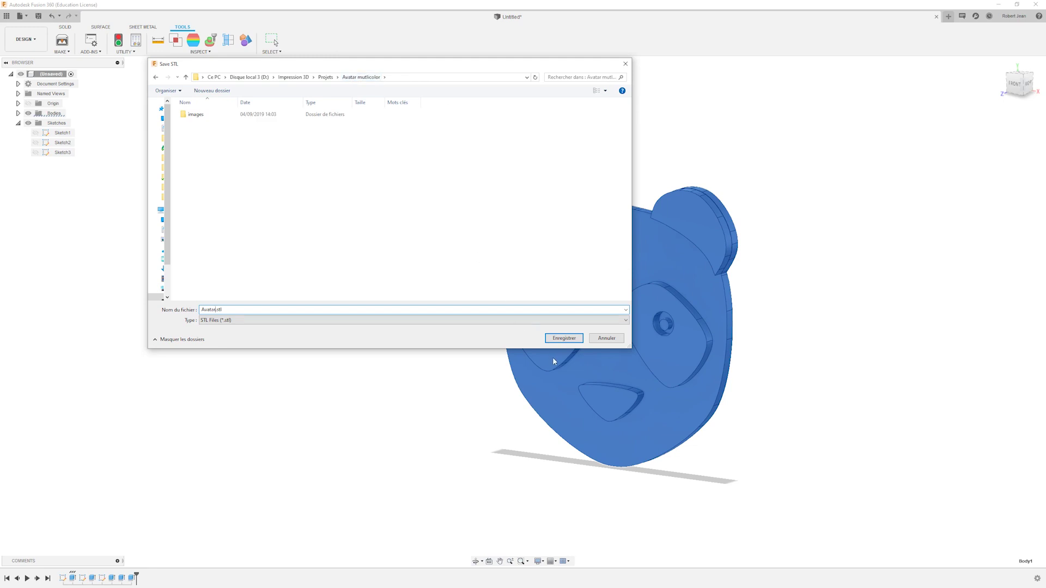
{"action": "left_click", "coordinate": [564, 338]}
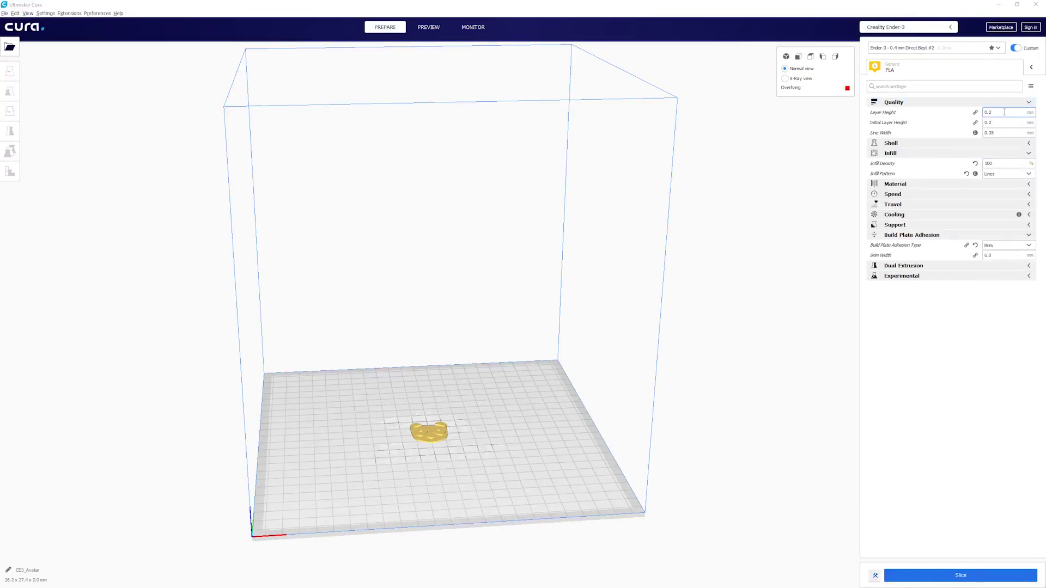
- Switch to Ultimaker Cura and check the layer height and infill density settings for the avatar
{"action": "double_click", "coordinate": [985, 113]}
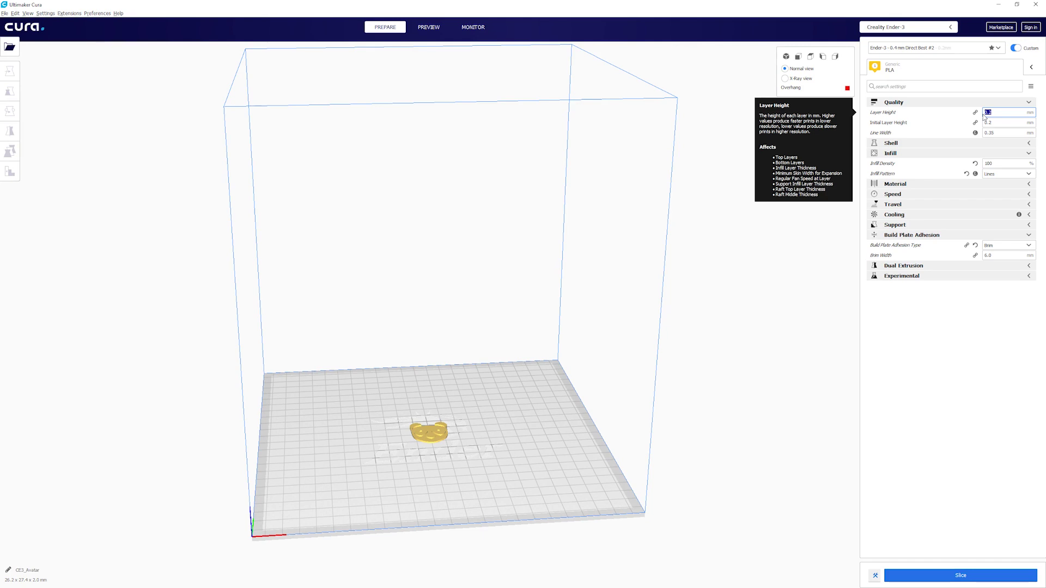
{"action": "left_click", "coordinate": [993, 113]}
{"action": "double_click", "coordinate": [987, 112]}
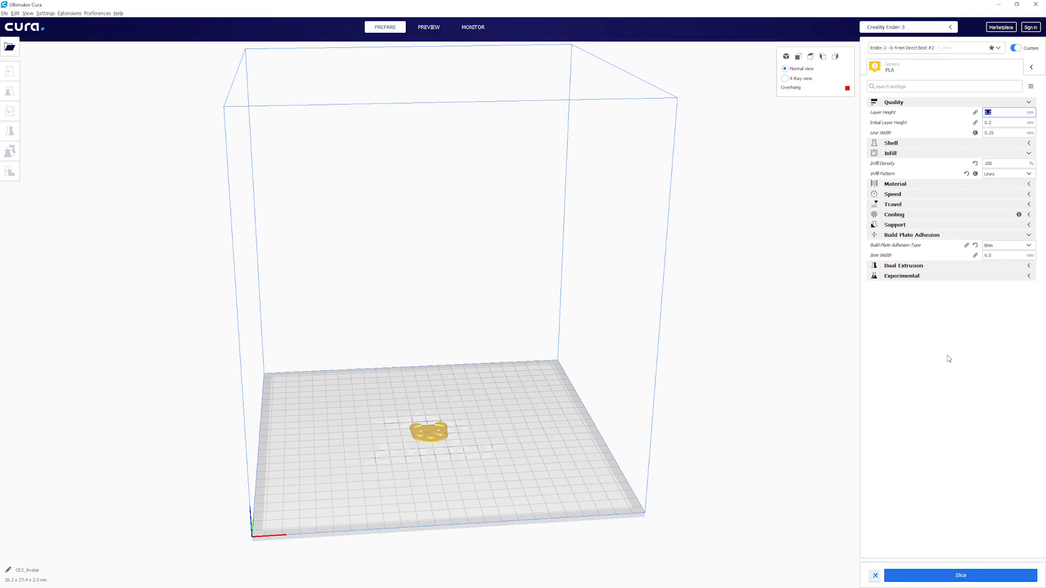
{"action": "left_click", "coordinate": [995, 164]}
{"action": "double_click", "coordinate": [988, 164]}
- Scale the panda model uniformly to an X size of 50 mm on the build plate
{"action": "scroll", "coordinate": [486, 422], "scroll_direction": "up", "scroll_amount": 8}
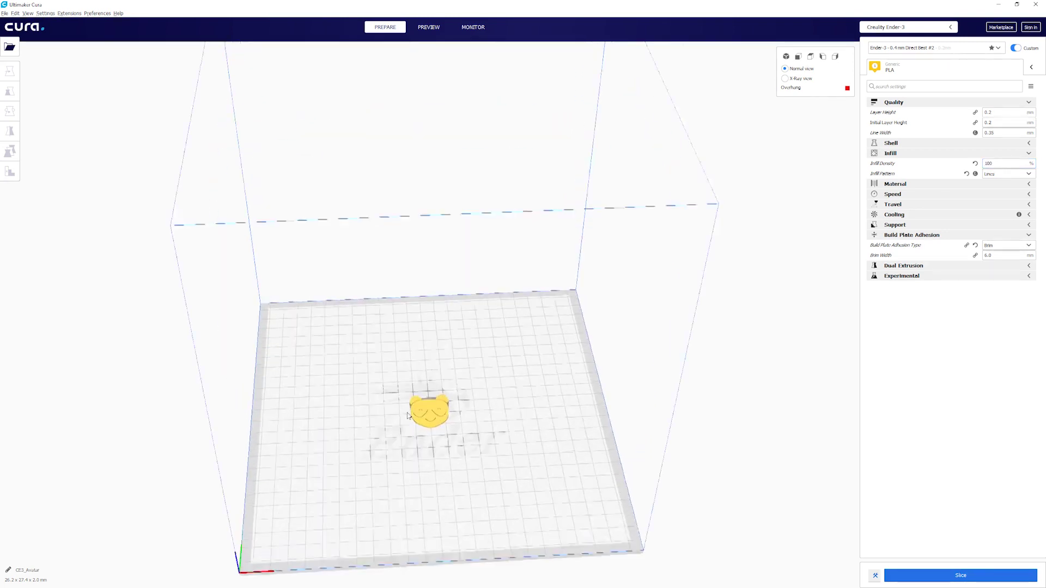
{"action": "left_click", "coordinate": [435, 376]}
{"action": "right_click_drag", "start_coordinate": [435, 375], "coordinate": [693, 356]}
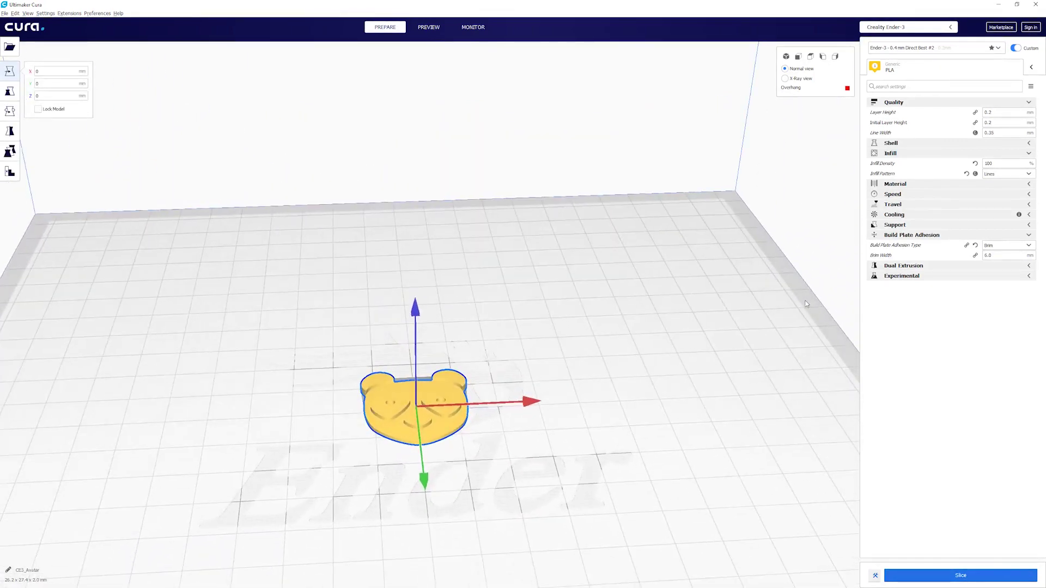
{"action": "right_click_drag", "start_coordinate": [549, 376], "coordinate": [582, 379]}
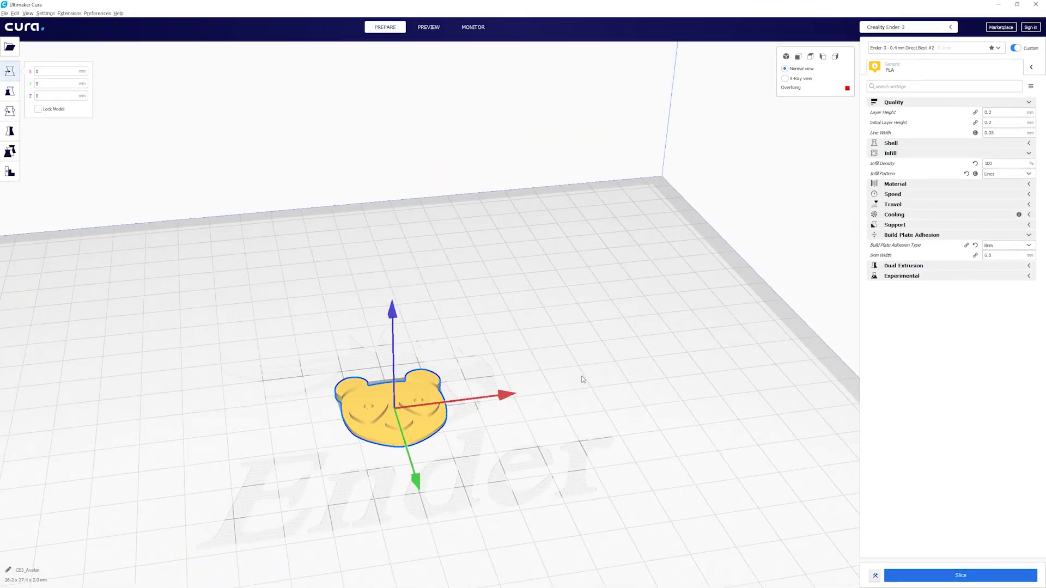
{"action": "left_click", "coordinate": [10, 92]}
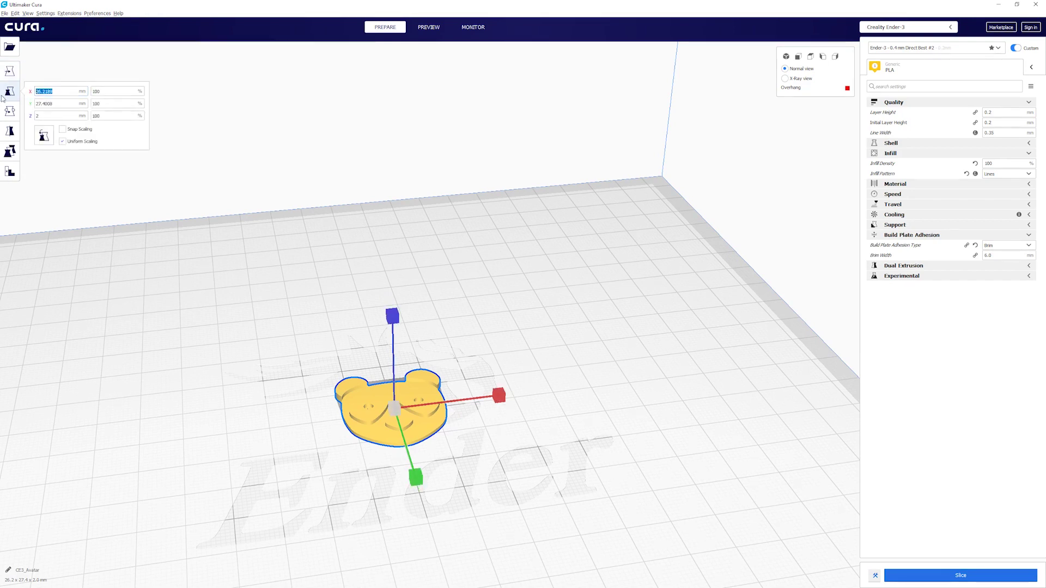
{"action": "type", "text": "50"}
{"action": "key", "text": "Return"}
{"action": "right_click_drag", "start_coordinate": [574, 334], "coordinate": [493, 399]}
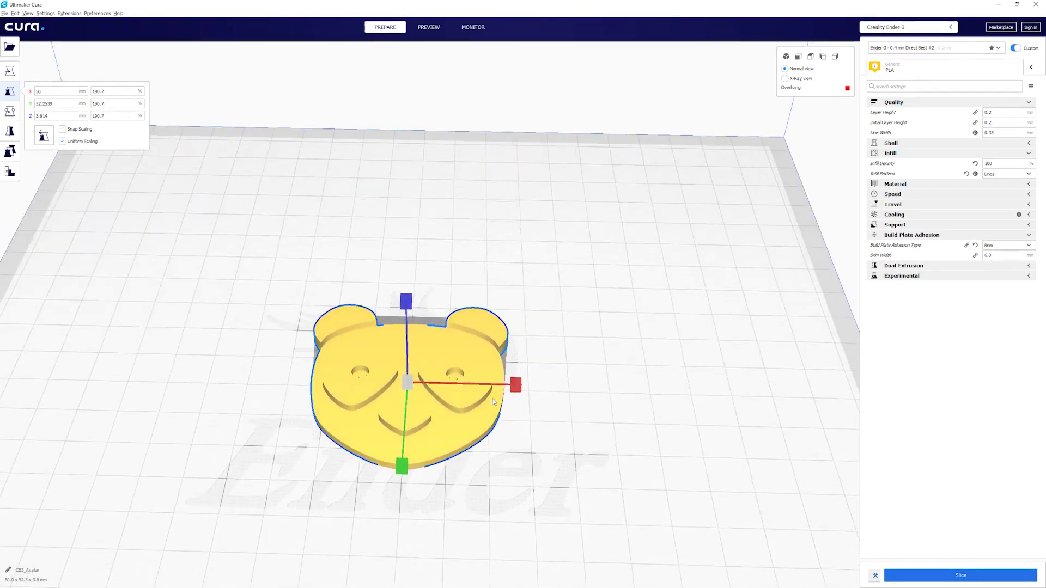
- Slice the panda model with the current brim and infill settings and show its layer preview
{"action": "left_click", "coordinate": [595, 323]}
{"action": "right_click_drag", "start_coordinate": [595, 323], "coordinate": [456, 315]}
{"action": "scroll", "coordinate": [480, 343], "scroll_direction": "down", "scroll_amount": 3}
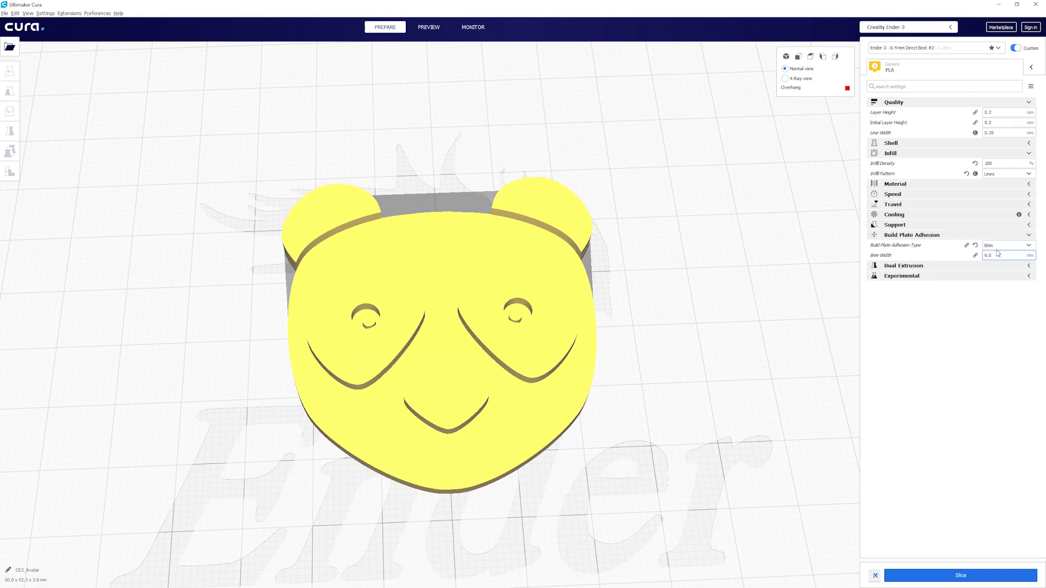
{"action": "mouse_move", "coordinate": [998, 251]}
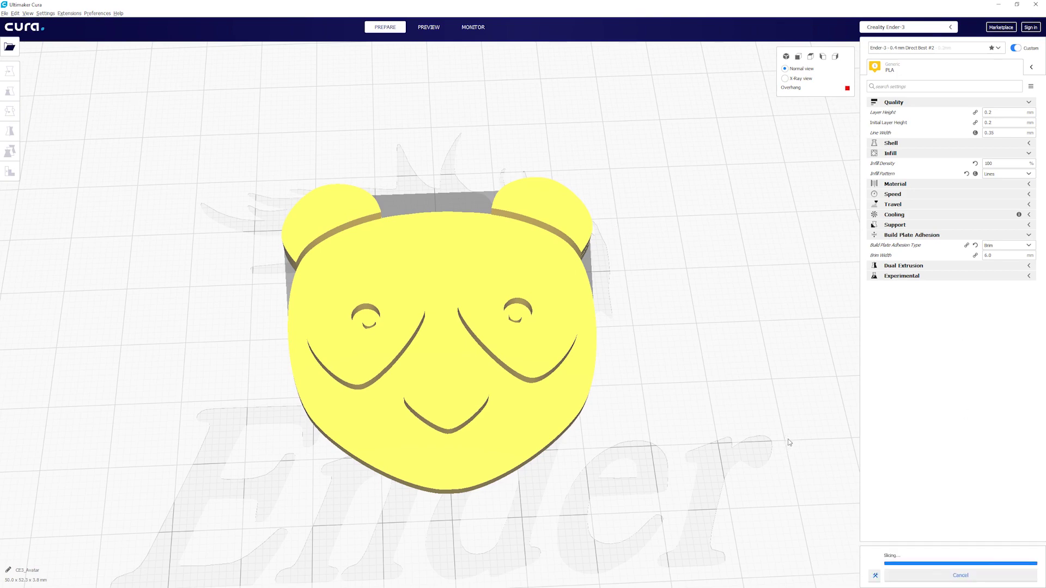
{"action": "right_click_drag", "start_coordinate": [622, 417], "coordinate": [601, 409]}
{"action": "left_click", "coordinate": [921, 575]}
{"action": "scroll", "coordinate": [601, 409], "scroll_direction": "up", "scroll_amount": 5}
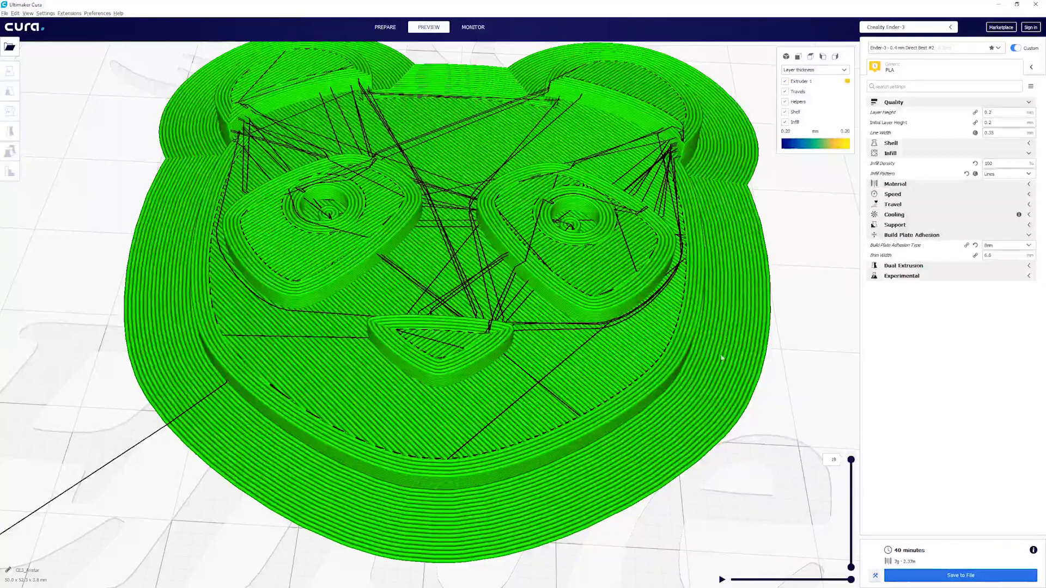
- Examine the sliced panda from layer 1 upward to find where the eye and nose details begin
{"action": "left_click_drag", "start_coordinate": [852, 463], "coordinate": [850, 576]}
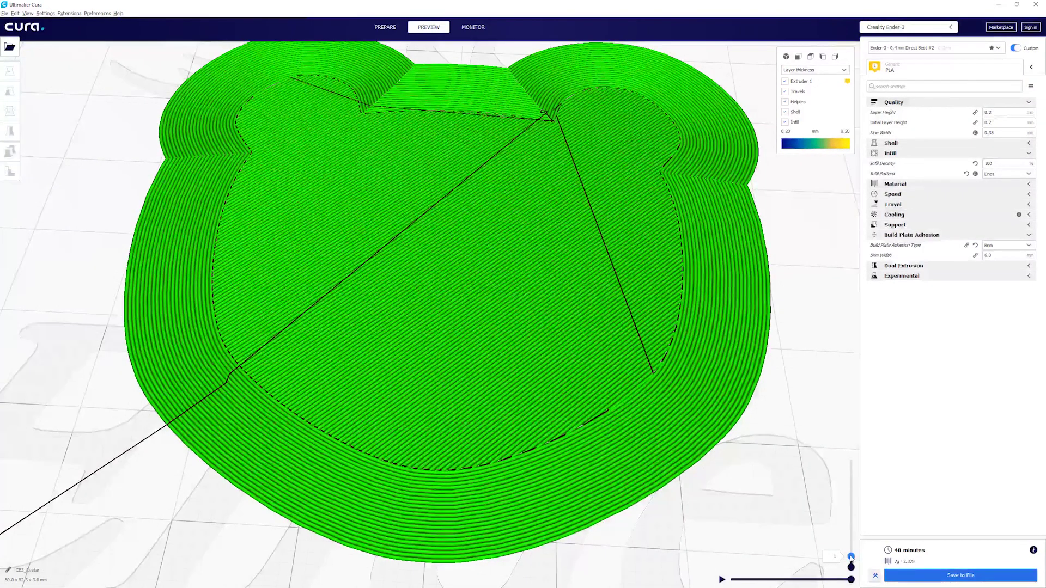
{"action": "scroll", "coordinate": [672, 361], "scroll_direction": "up", "scroll_amount": 5}
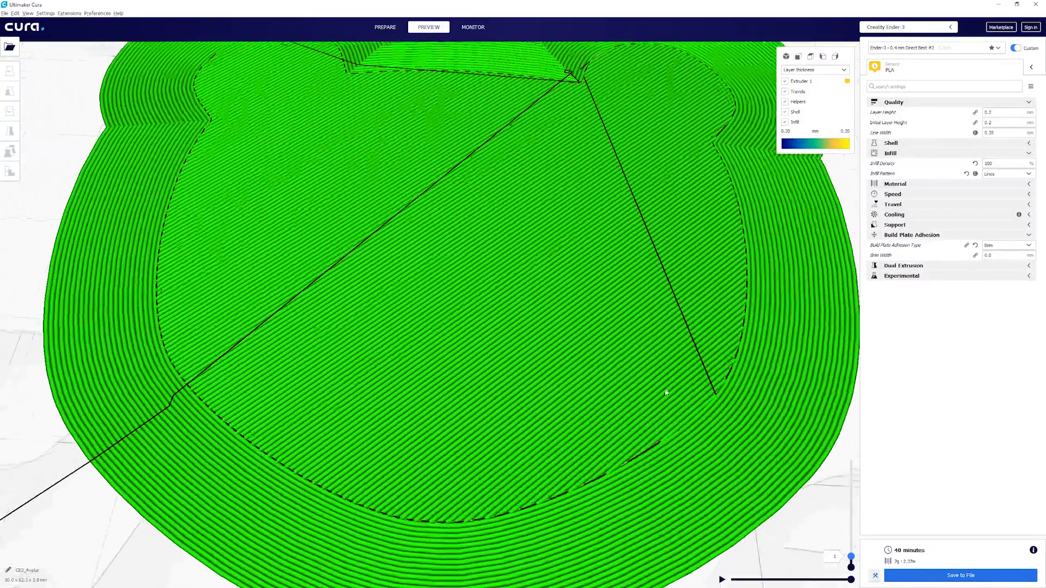
{"action": "scroll", "coordinate": [654, 323], "scroll_direction": "down", "scroll_amount": 5}
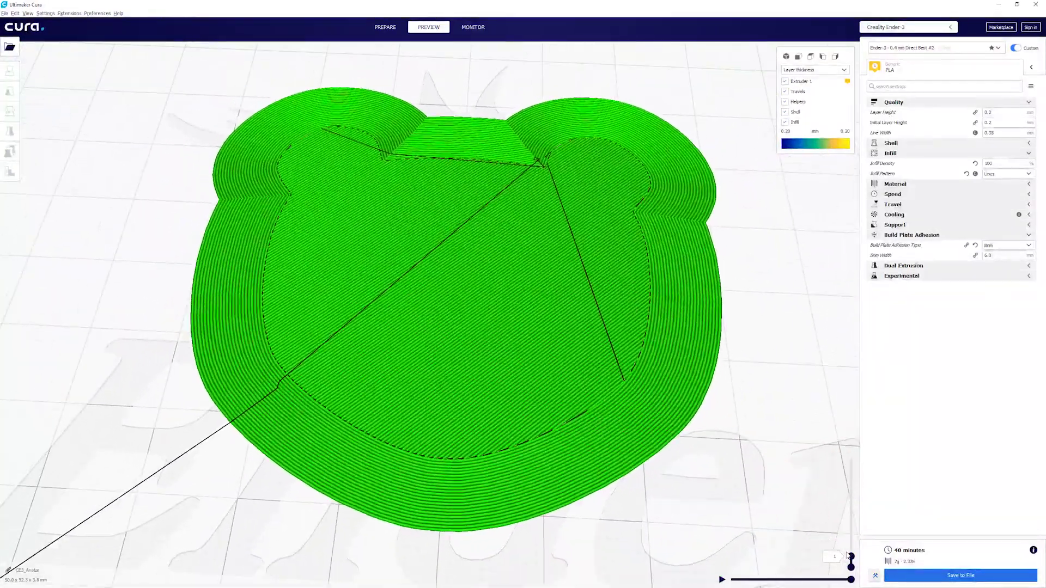
{"action": "left_click_drag", "start_coordinate": [851, 556], "coordinate": [866, 503]}
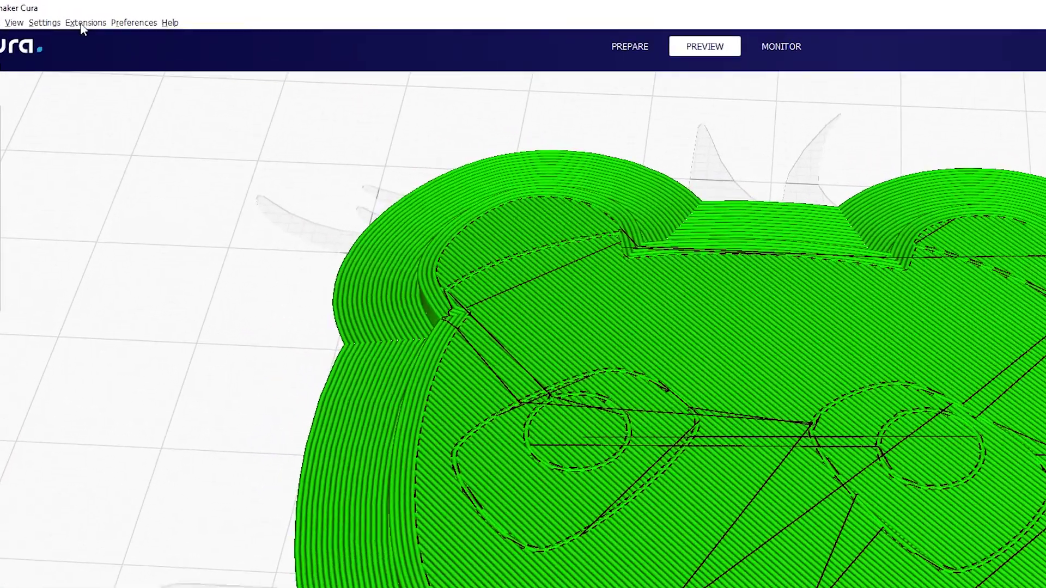
- Bring up the post-processing scripts and remove both existing Pause at height scripts
{"action": "left_click", "coordinate": [68, 14]}
{"action": "mouse_move", "coordinate": [128, 68]}
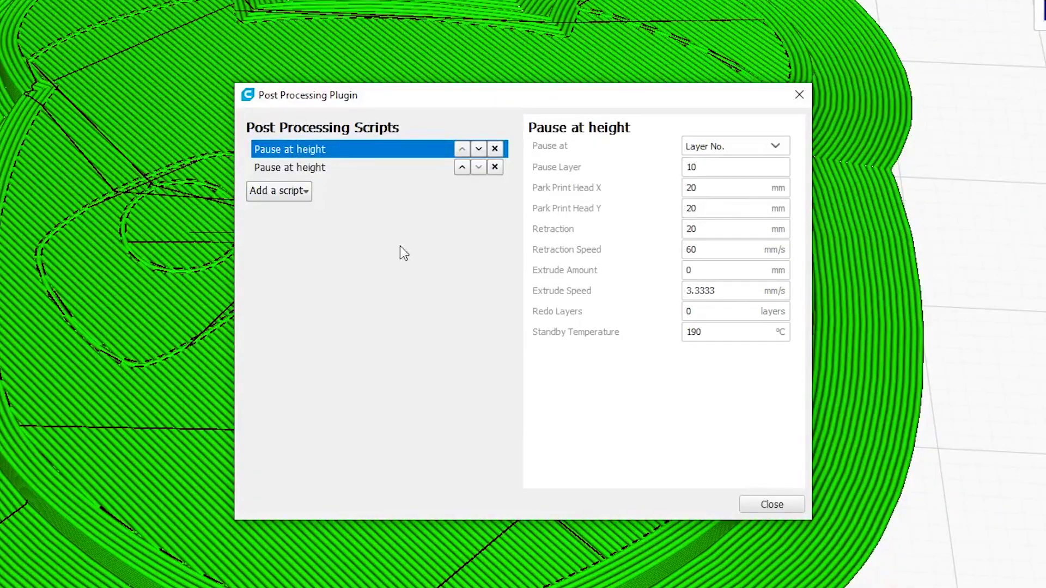
{"action": "left_click", "coordinate": [417, 168]}
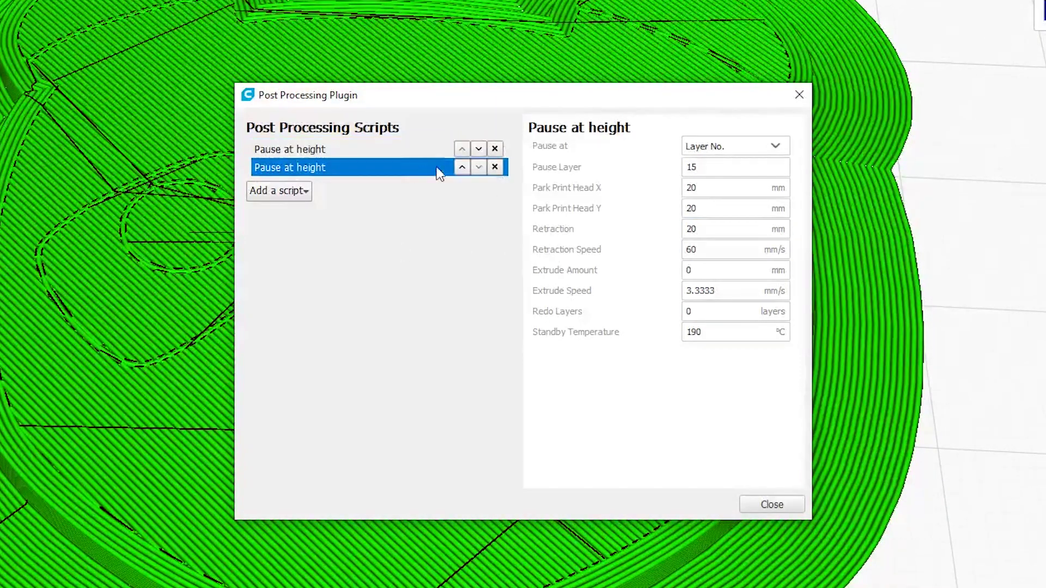
{"action": "left_click", "coordinate": [439, 152]}
{"action": "left_click", "coordinate": [494, 166]}
{"action": "left_click", "coordinate": [494, 148]}
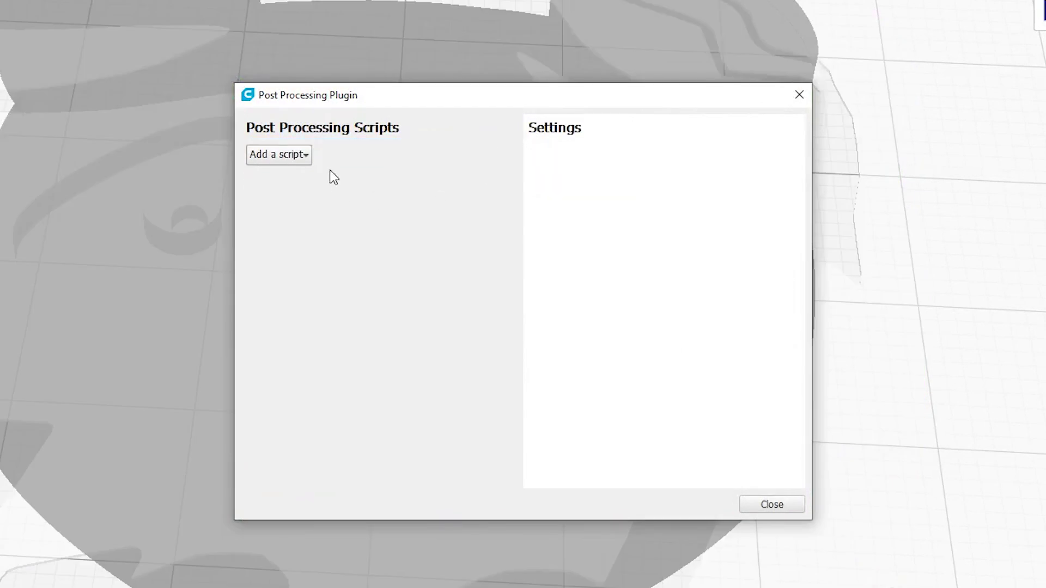
- Add a Pause at height script that pauses by layer number at layer 10
{"action": "left_click", "coordinate": [295, 154]}
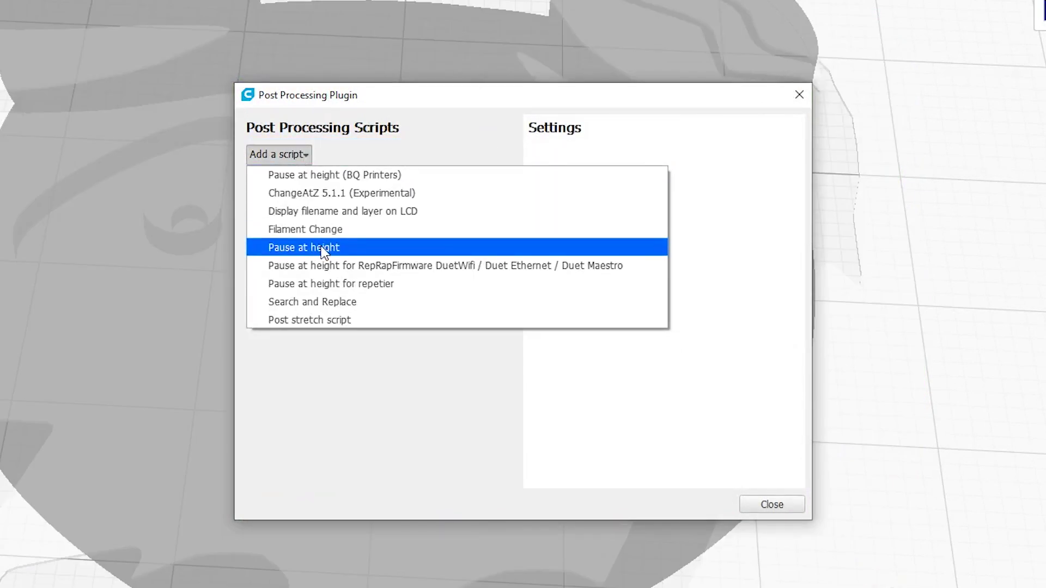
{"action": "left_click", "coordinate": [363, 252]}
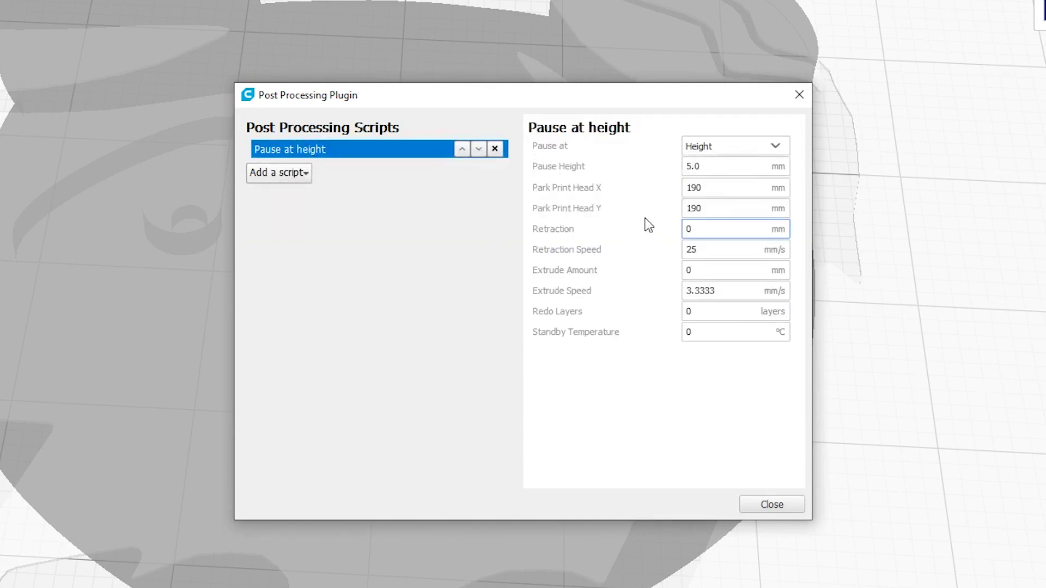
{"action": "left_click", "coordinate": [727, 146]}
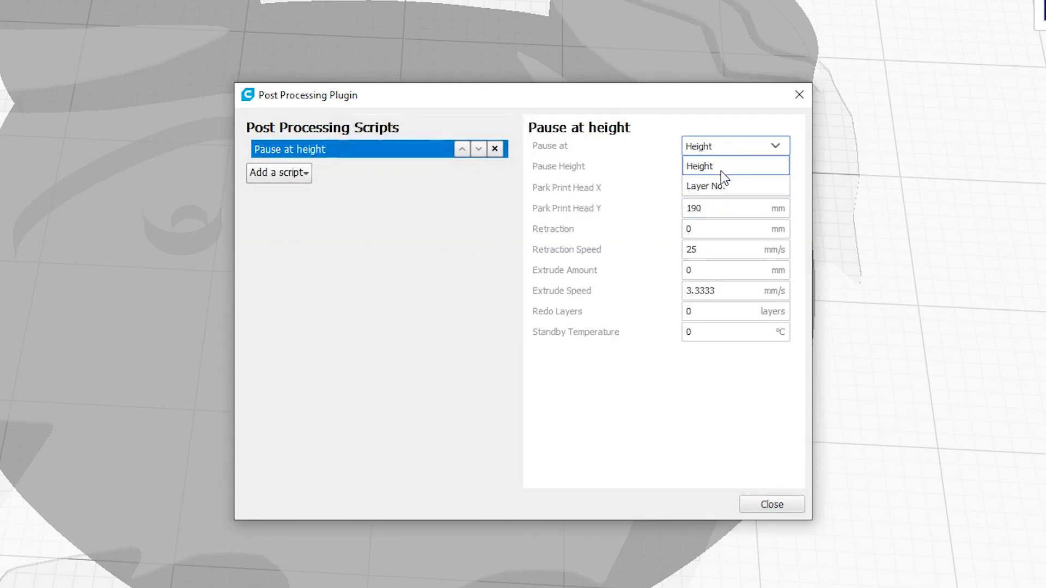
{"action": "left_click", "coordinate": [715, 187]}
{"action": "double_click", "coordinate": [724, 167]}
{"action": "type", "text": "1"}
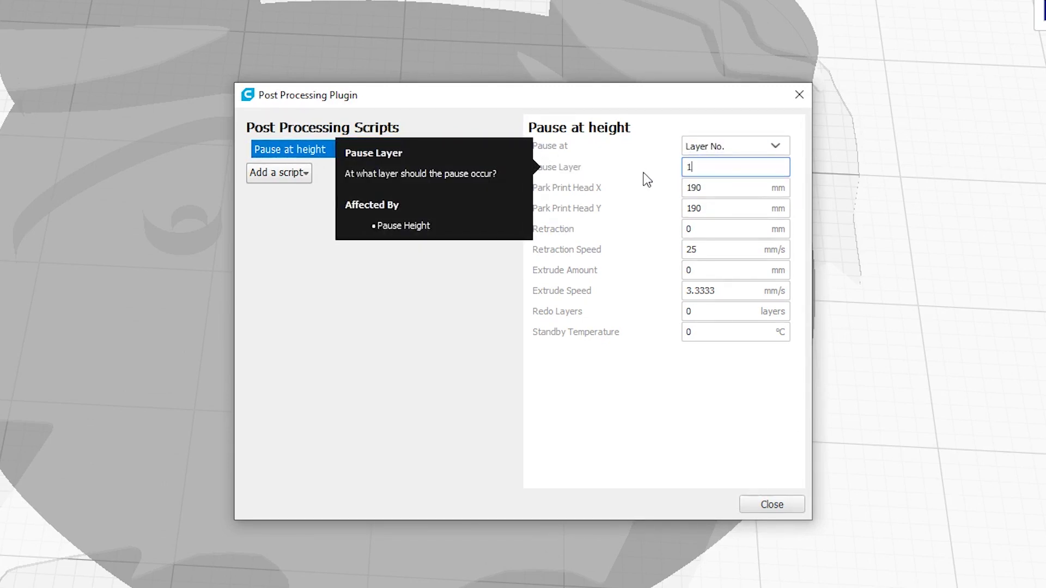
{"action": "type", "text": "0"}
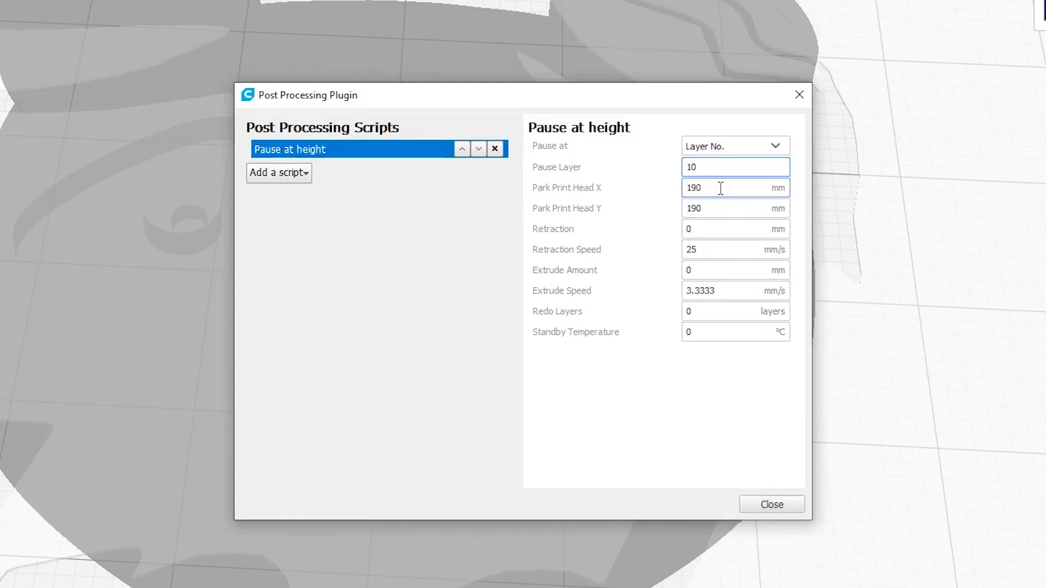
- Set the Park Print Head X and Y of the layer 10 pause to 20 mm each
{"action": "left_click_drag", "start_coordinate": [719, 188], "coordinate": [681, 186]}
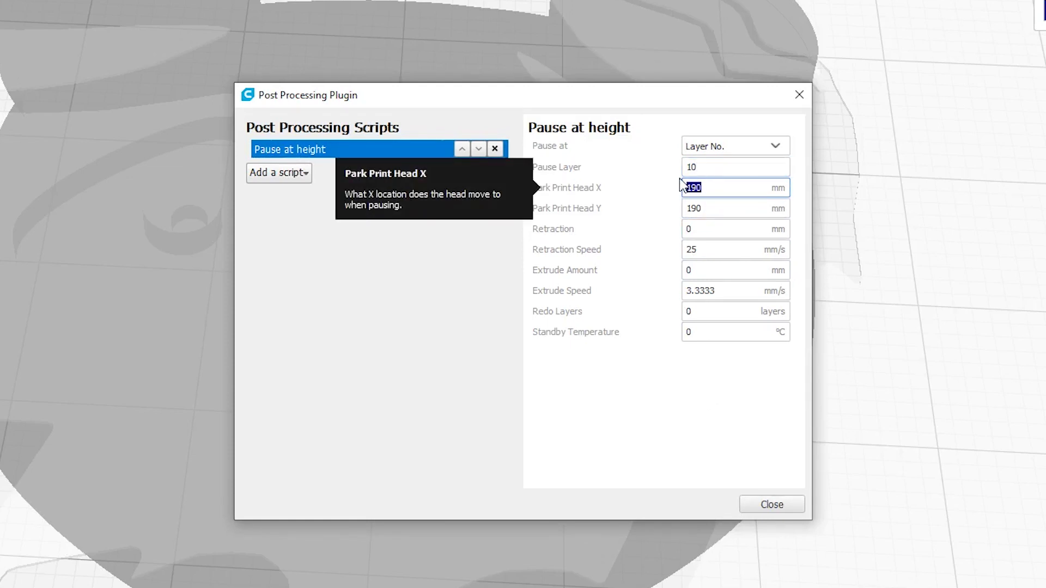
{"action": "type", "text": "20"}
{"action": "double_click", "coordinate": [722, 208]}
{"action": "type", "text": "20"}
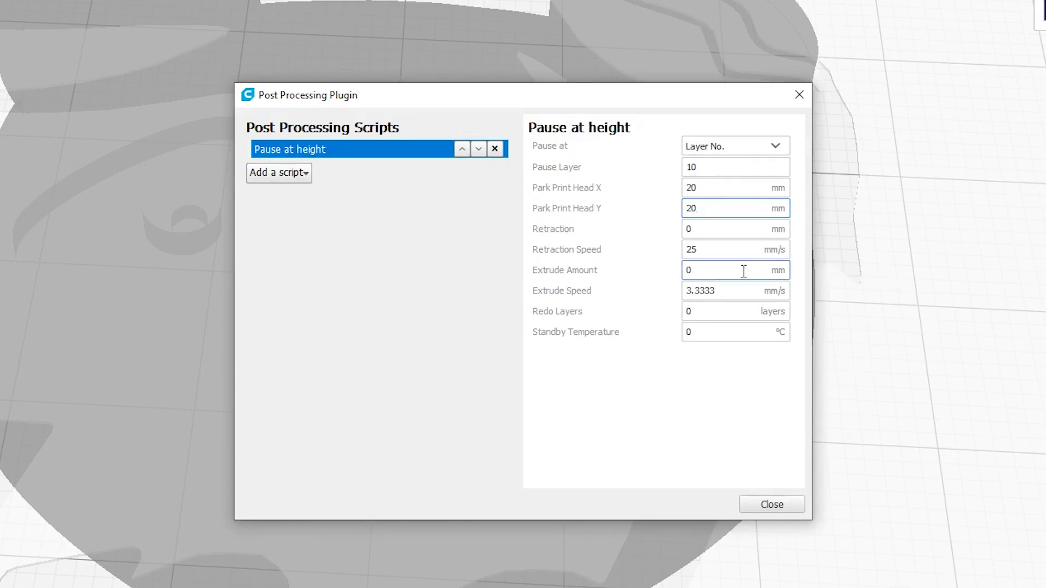
- Give the layer 10 pause a retraction of 20 mm, a retraction speed of 60 mm/s and a standby temperature of 190 °C
{"action": "key", "text": "Tab"}
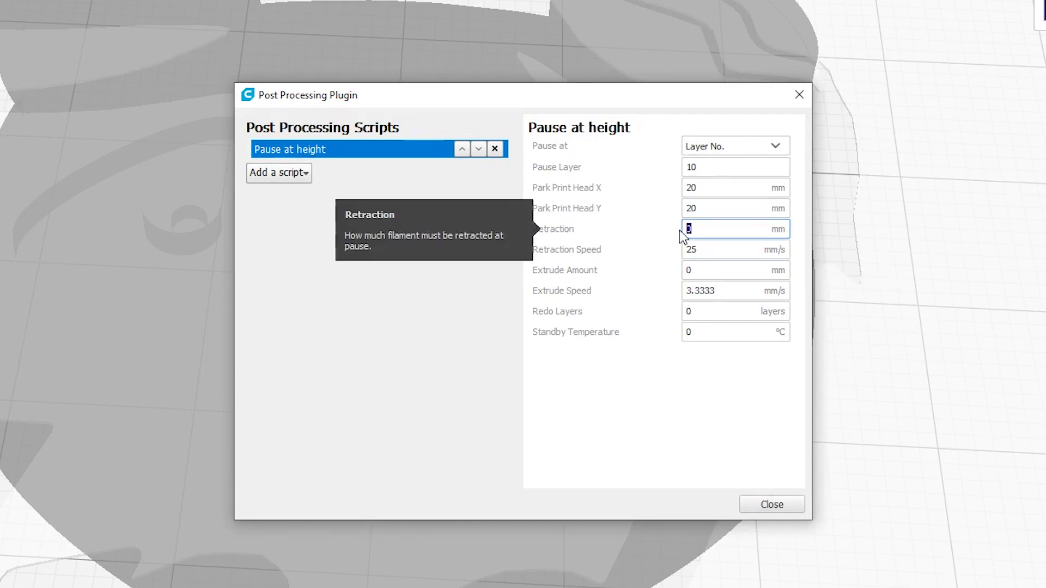
{"action": "type", "text": "20"}
{"action": "key", "text": "Tab"}
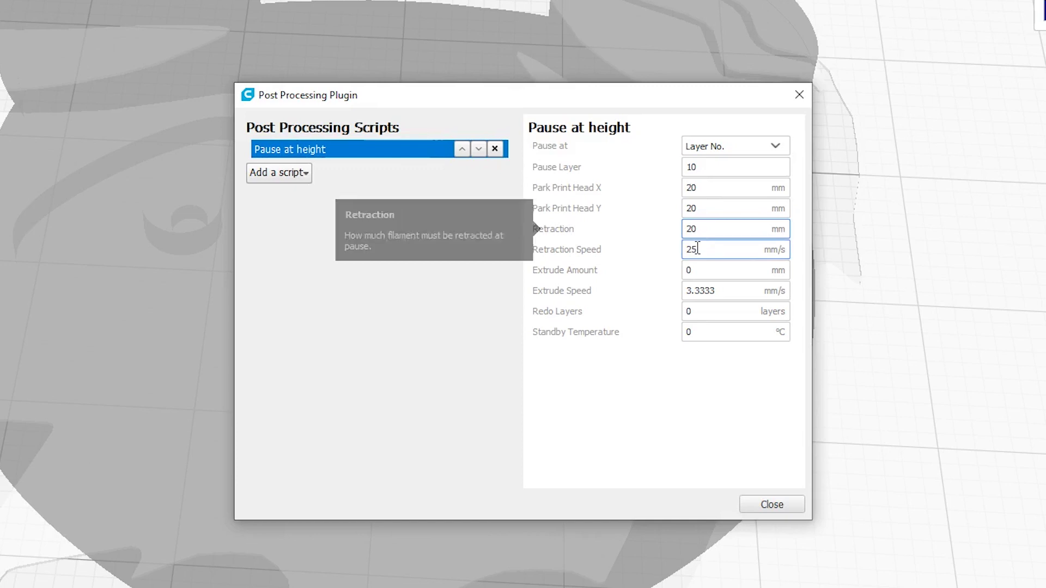
{"action": "type", "text": "60"}
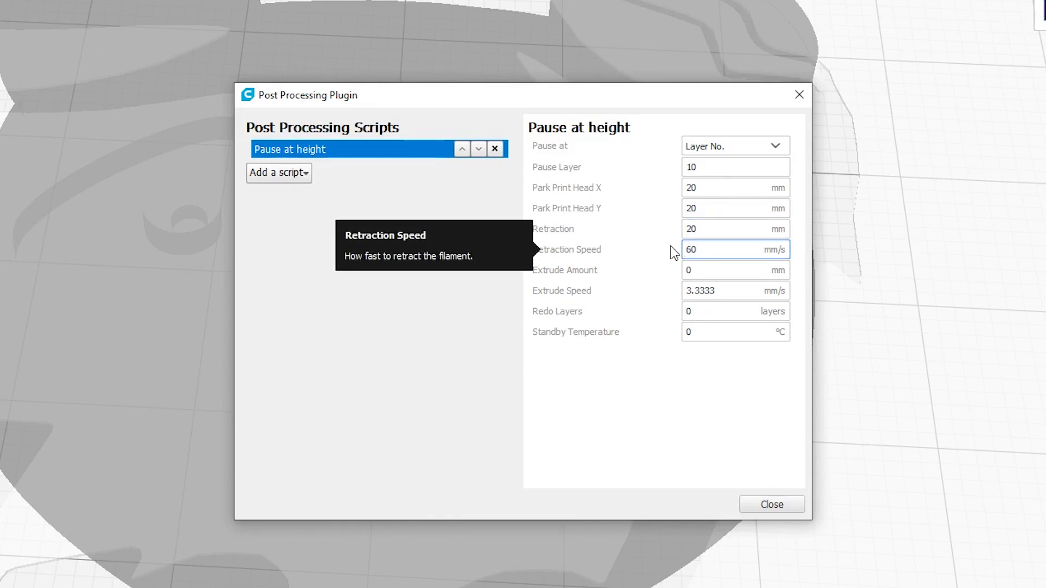
{"action": "double_click", "coordinate": [706, 331]}
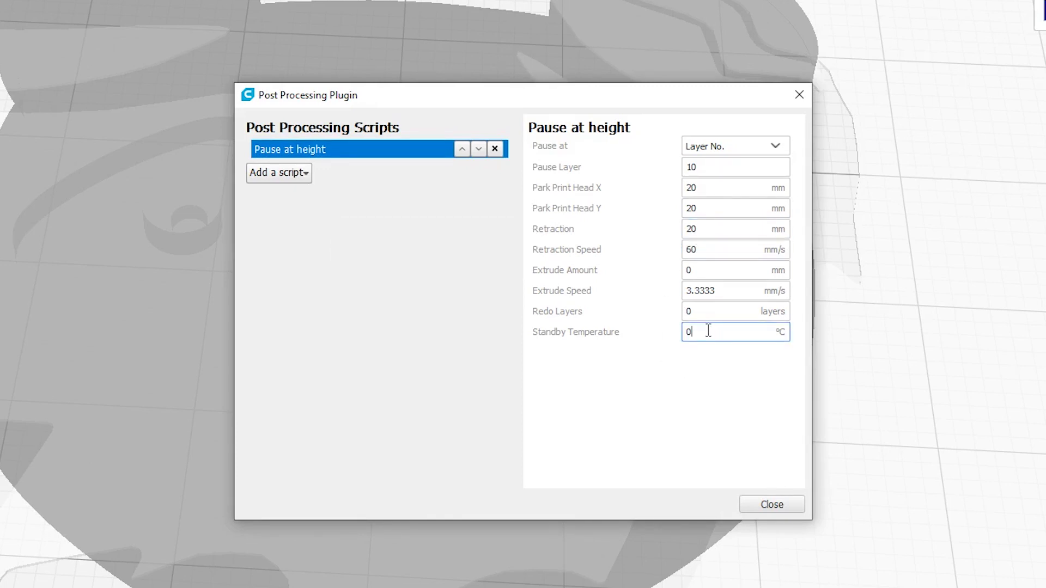
{"action": "type", "text": "19"}
{"action": "left_click_drag", "start_coordinate": [713, 331], "coordinate": [668, 338]}
- Add a second Pause at height script triggered by layer number and close the post-processing window
{"action": "left_click", "coordinate": [301, 173]}
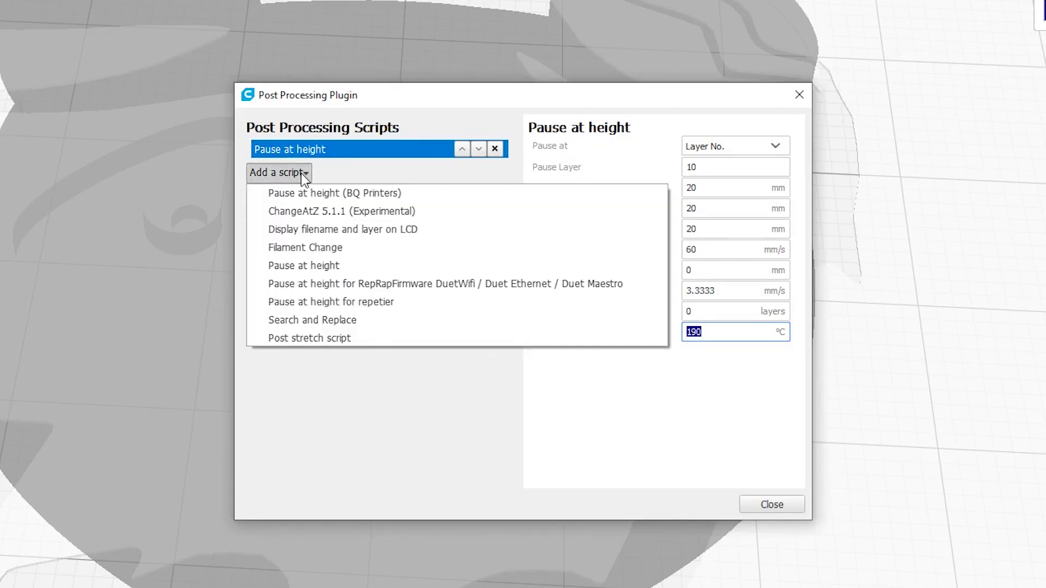
{"action": "left_click", "coordinate": [336, 266]}
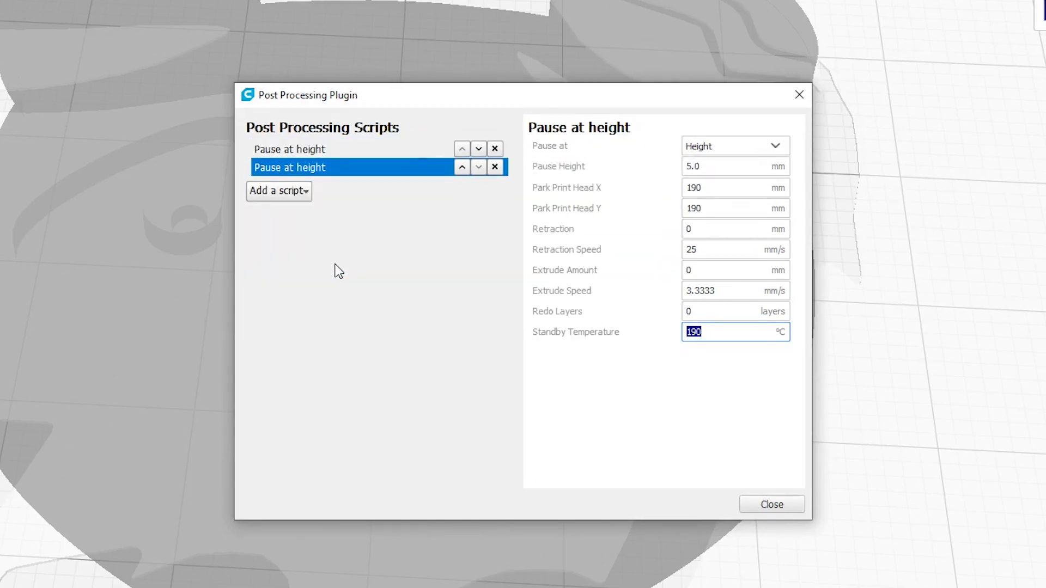
{"action": "left_click", "coordinate": [738, 148]}
{"action": "left_click", "coordinate": [717, 186]}
{"action": "left_click", "coordinate": [718, 166]}
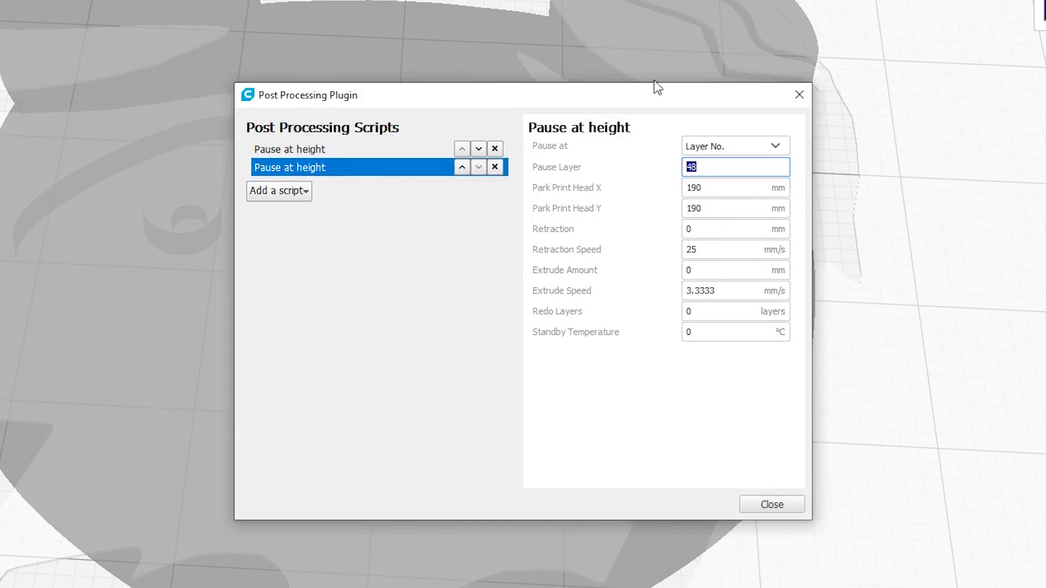
{"action": "left_click_drag", "start_coordinate": [610, 84], "coordinate": [597, 124]}
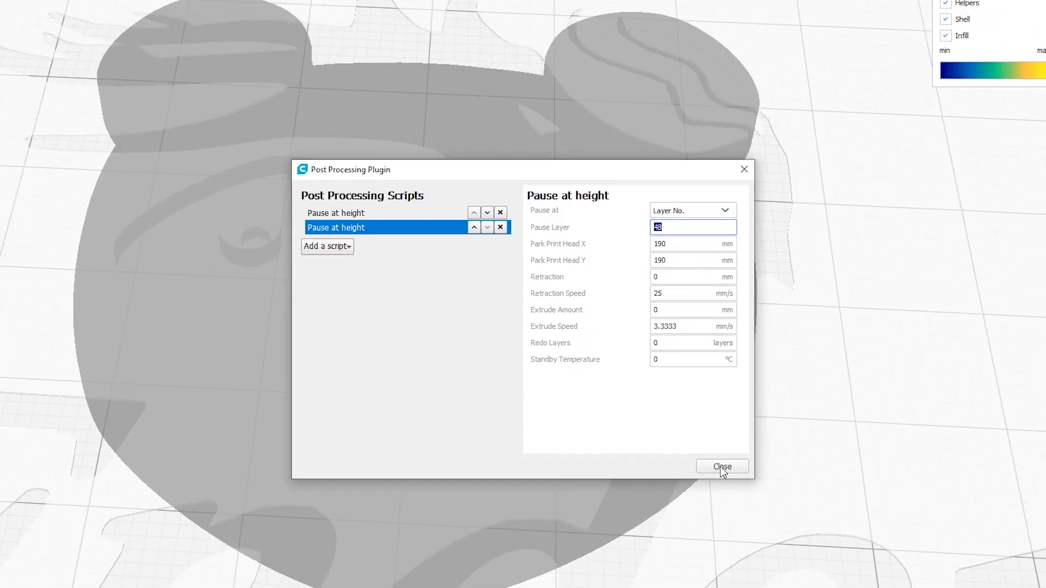
{"action": "left_click", "coordinate": [719, 466]}
- Examine the preview layers up to layer 15 around the eyes to find where the pupils begin
{"action": "left_click", "coordinate": [701, 405]}
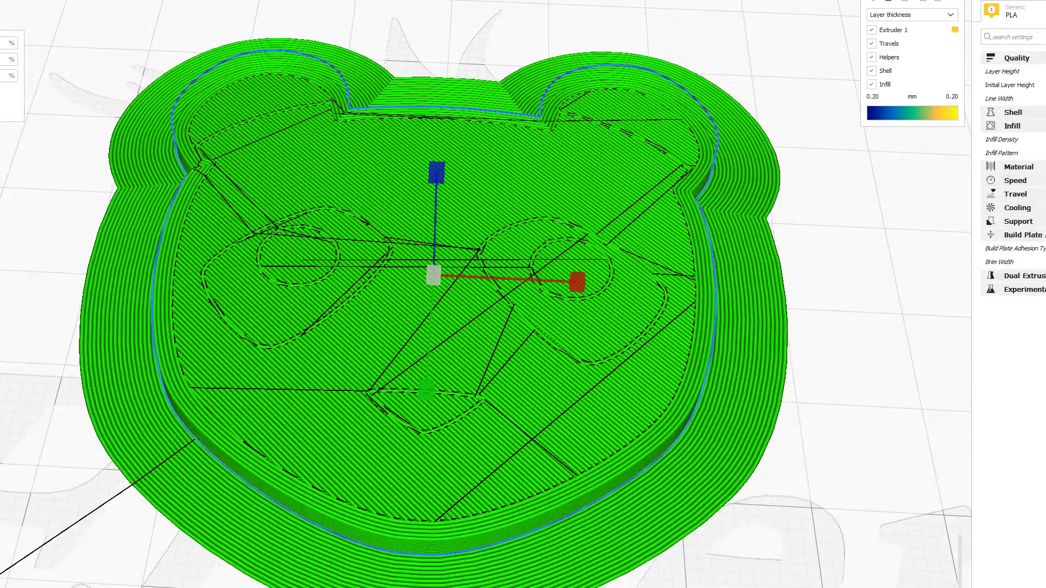
{"action": "left_click_drag", "start_coordinate": [960, 587], "coordinate": [967, 565]}
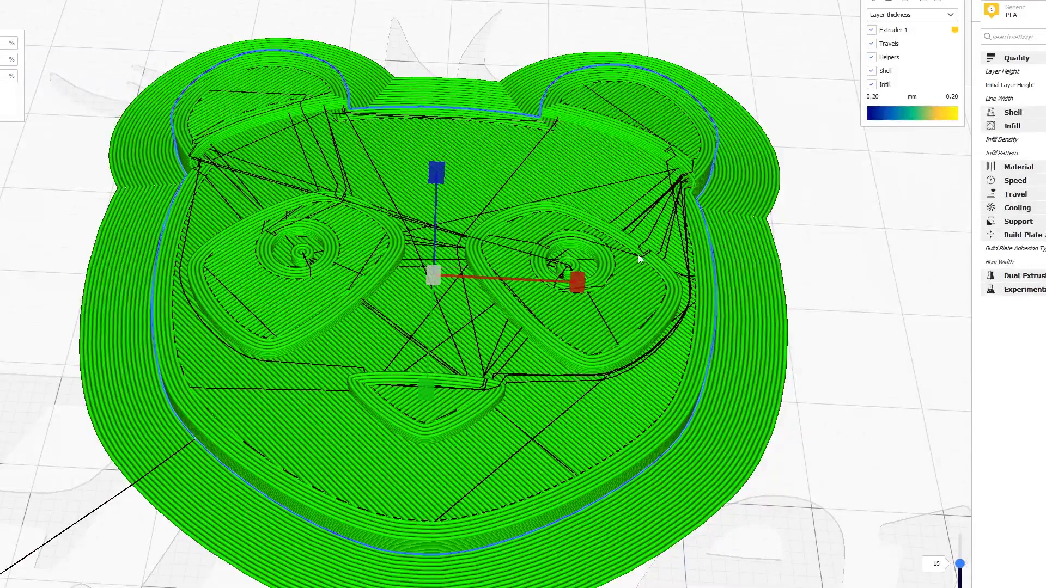
{"action": "scroll", "coordinate": [573, 267], "scroll_direction": "up", "scroll_amount": 5}
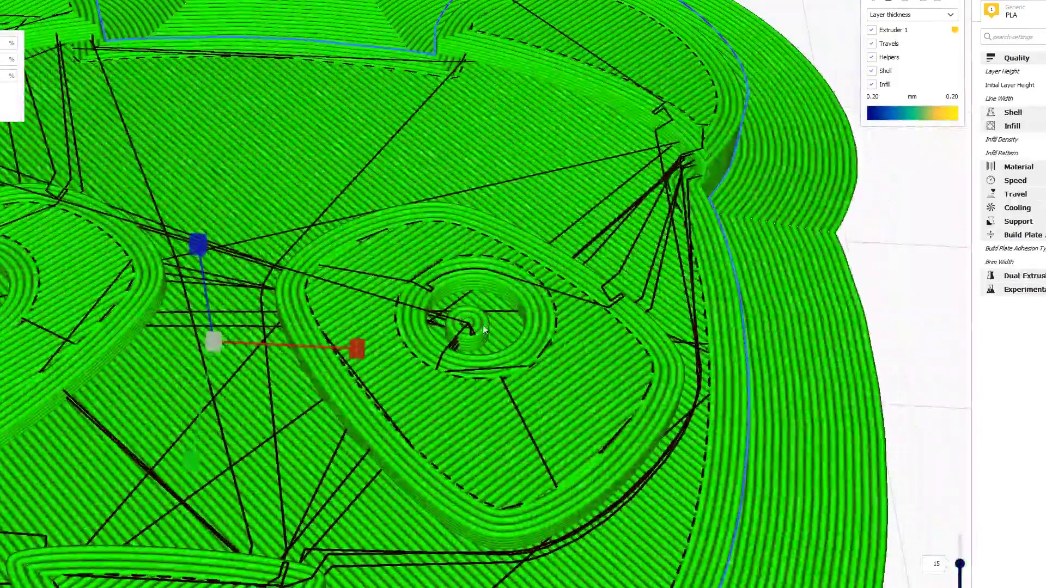
{"action": "left_click_drag", "start_coordinate": [960, 564], "coordinate": [962, 558]}
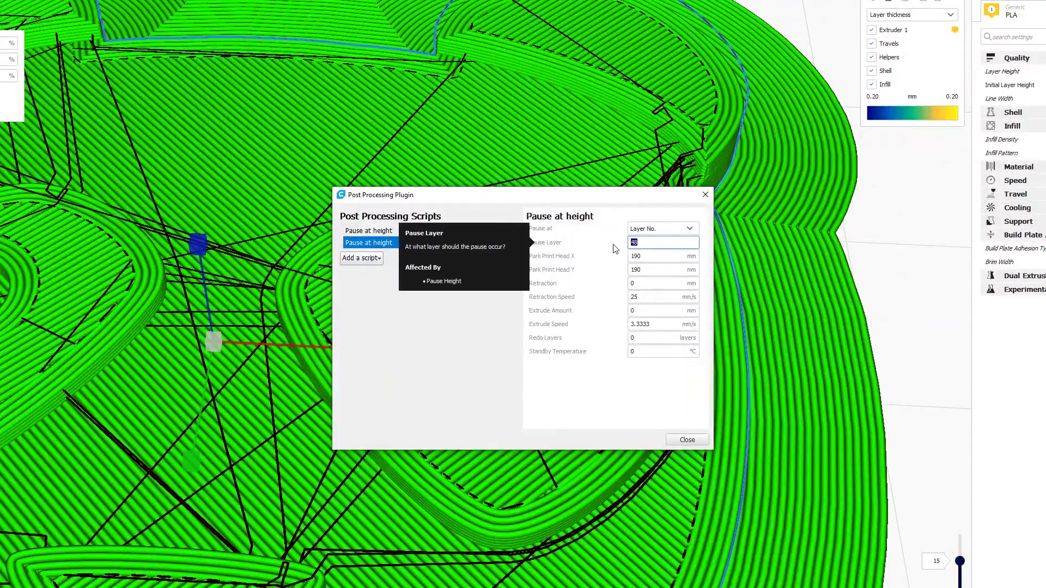
- Set the second pause script to layer 15 with Park Print Head X and Y at 20 mm
{"action": "type", "text": "15"}
{"action": "key", "text": "Tab"}
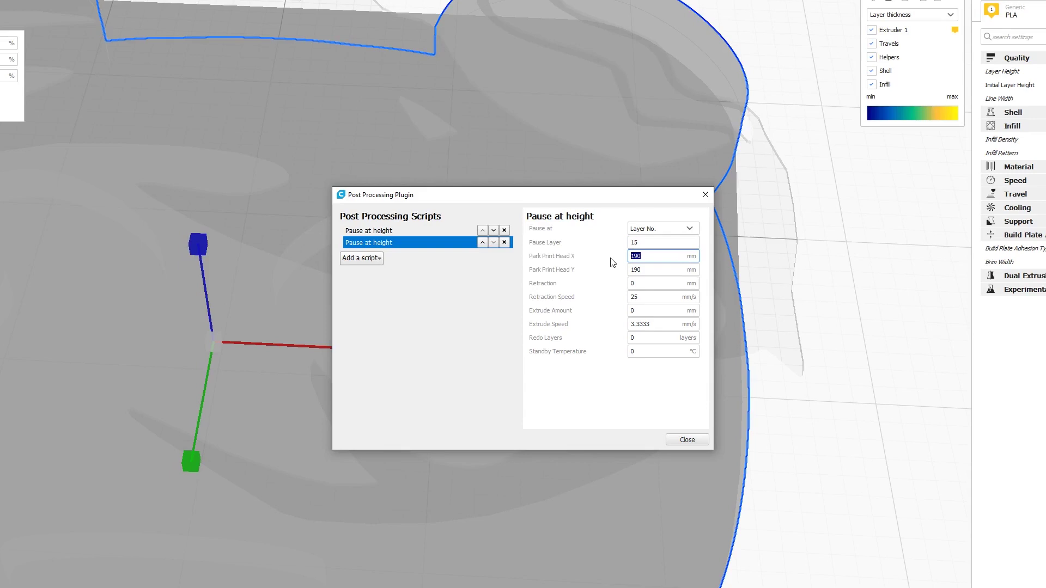
{"action": "type", "text": "20"}
{"action": "key", "text": "Tab"}
{"action": "type", "text": "20"}
- Set the second pause's standby temperature to 190 °C, retraction to 20 mm and retraction speed to 60 mm/s, then close the scripts window
{"action": "left_click", "coordinate": [631, 351]}
{"action": "type", "text": "190"}
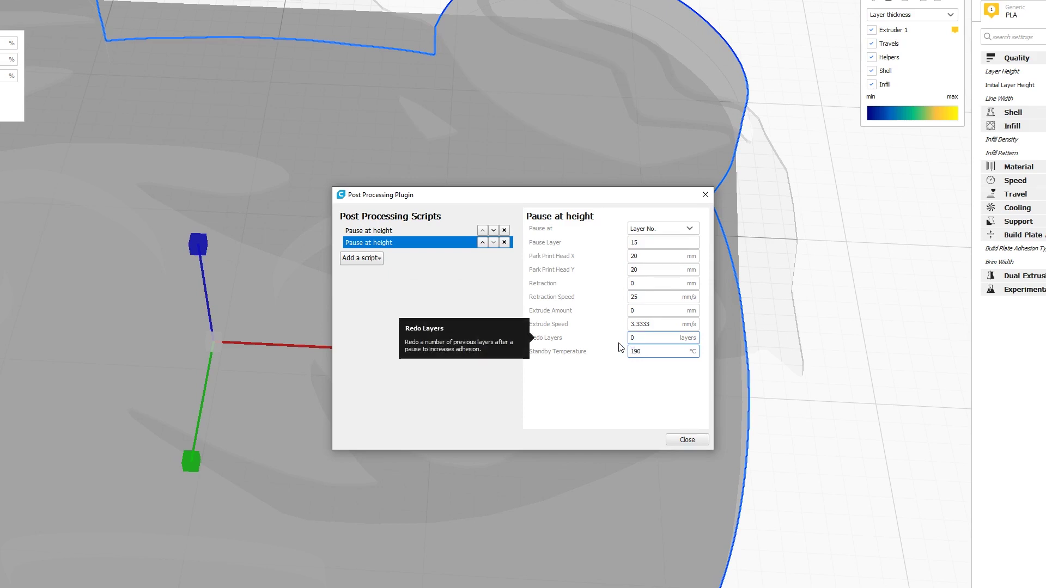
{"action": "left_click", "coordinate": [647, 283]}
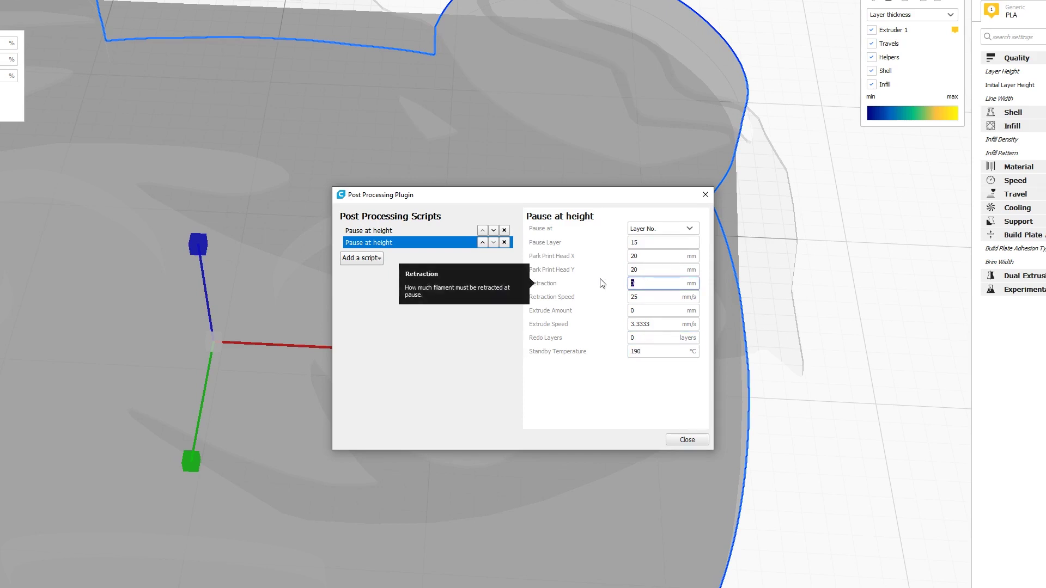
{"action": "key", "text": "Tab"}
{"action": "type", "text": "60"}
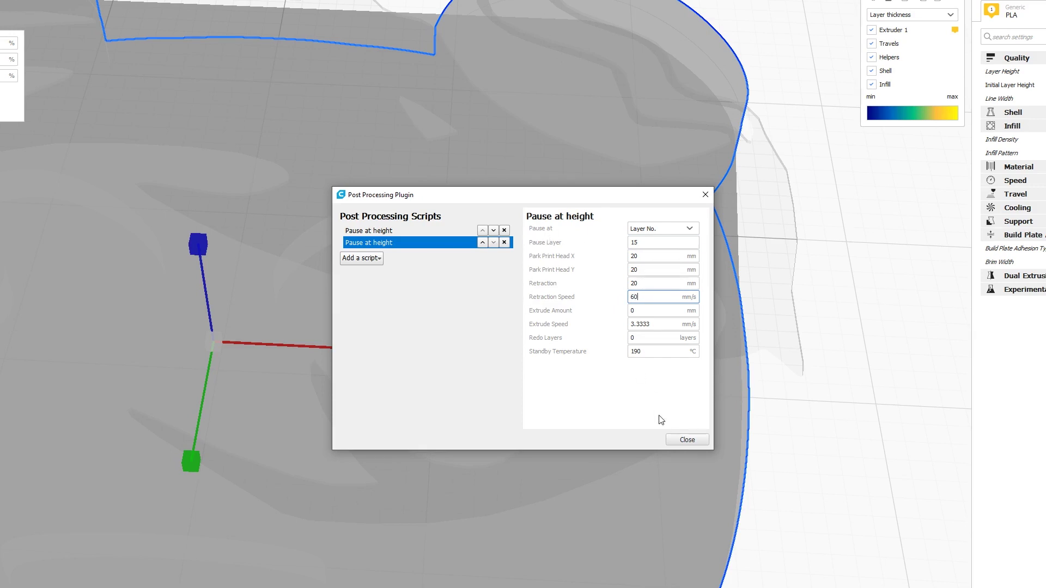
{"action": "left_click", "coordinate": [685, 439]}
- Slice the panda model again so that both pause scripts are included
{"action": "scroll", "coordinate": [558, 315], "scroll_direction": "down", "scroll_amount": 10}
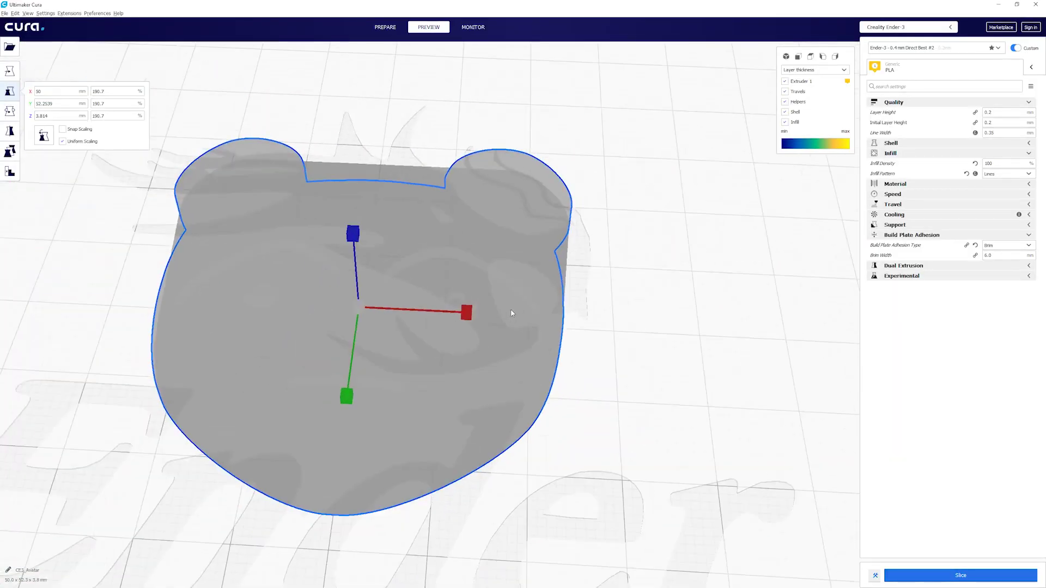
{"action": "middle_click_drag", "start_coordinate": [521, 294], "coordinate": [573, 299]}
{"action": "left_click", "coordinate": [947, 578]}
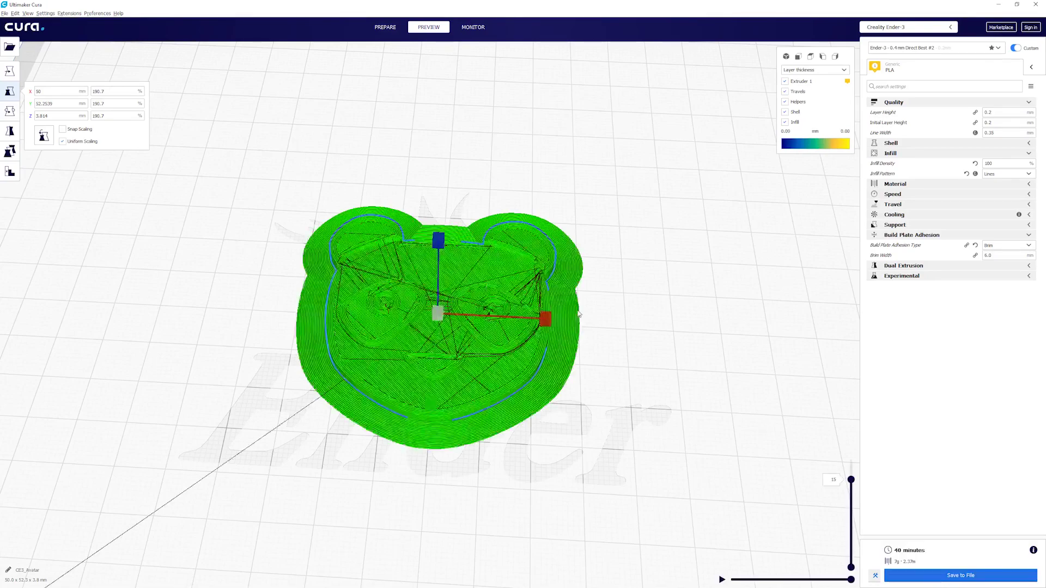
- Examine the newly sliced panda in the preview, going through the upper layers up to layer 19
{"action": "scroll", "coordinate": [523, 344], "scroll_direction": "up", "scroll_amount": 5}
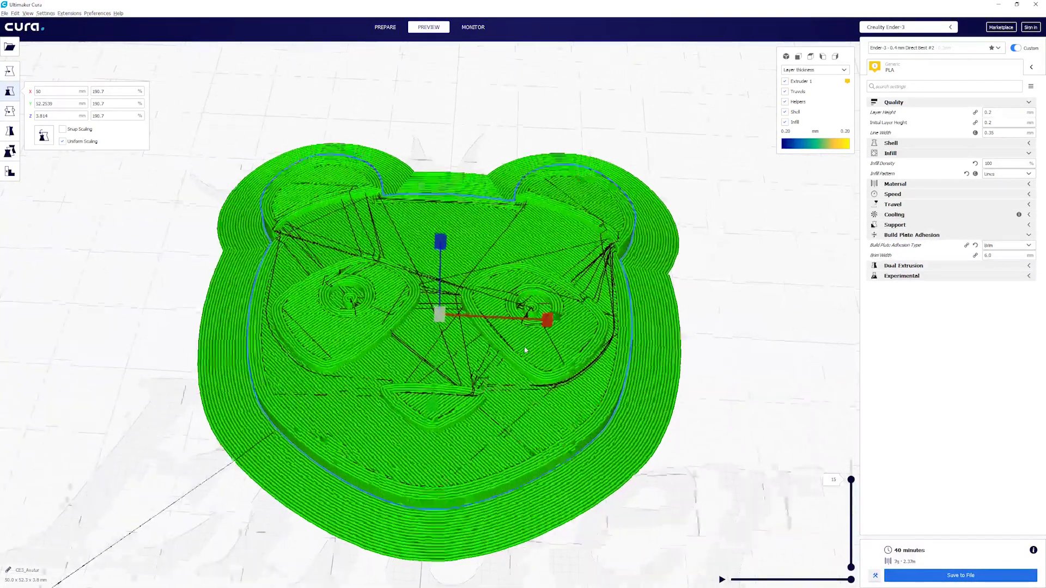
{"action": "scroll", "coordinate": [525, 350], "scroll_direction": "down", "scroll_amount": 6}
{"action": "scroll", "coordinate": [549, 348], "scroll_direction": "down", "scroll_amount": 3}
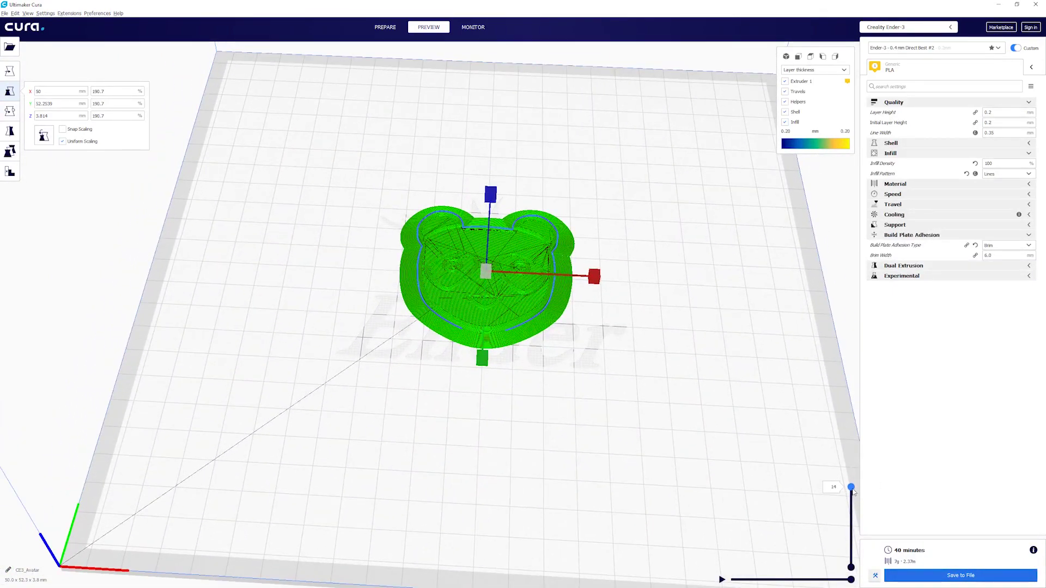
{"action": "left_click_drag", "start_coordinate": [853, 482], "coordinate": [865, 471]}
{"action": "scroll", "coordinate": [489, 335], "scroll_direction": "up", "scroll_amount": 5}
{"action": "scroll", "coordinate": [489, 335], "scroll_direction": "up", "scroll_amount": 3}
{"action": "middle_click_drag", "start_coordinate": [489, 335], "coordinate": [814, 106]}
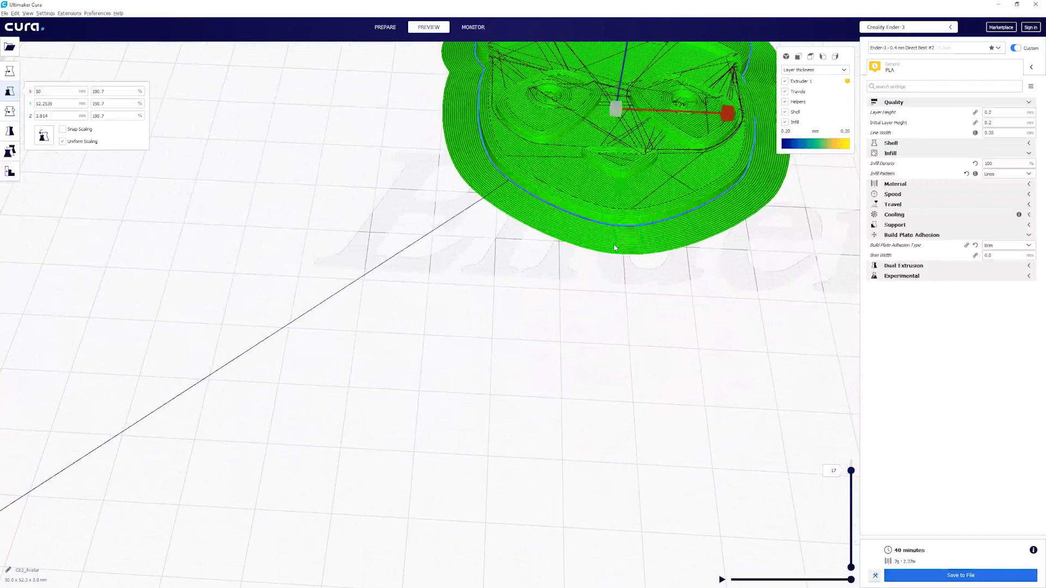
{"action": "mouse_move", "coordinate": [851, 470]}
{"action": "left_mouse_down"}
{"action": "mouse_move", "coordinate": [855, 522]}
{"action": "mouse_move", "coordinate": [862, 455]}
{"action": "left_mouse_up"}
{"action": "scroll", "coordinate": [698, 254], "scroll_direction": "down", "scroll_amount": 8}
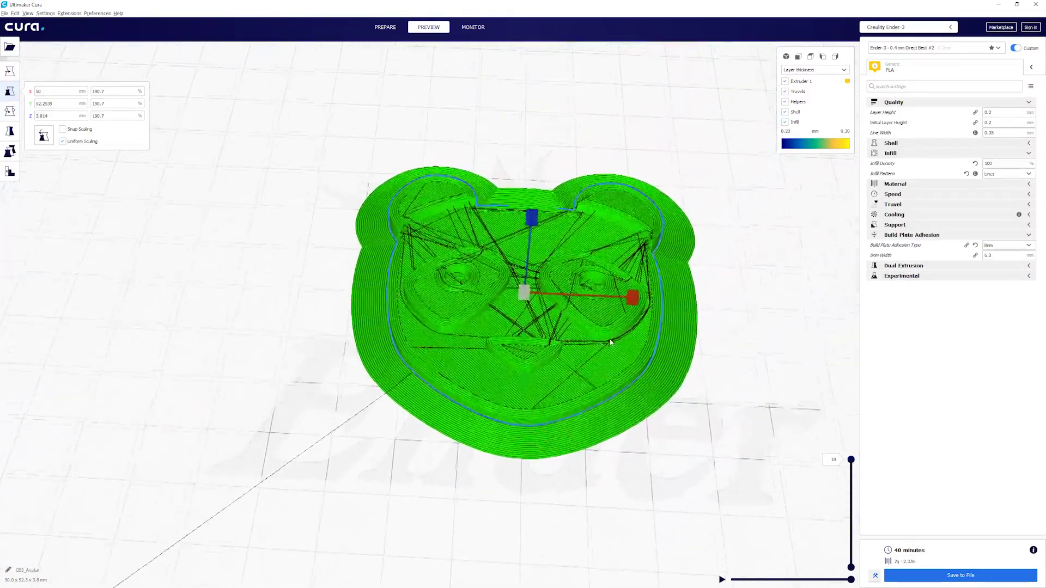
{"action": "right_click_drag", "start_coordinate": [596, 339], "coordinate": [549, 361]}
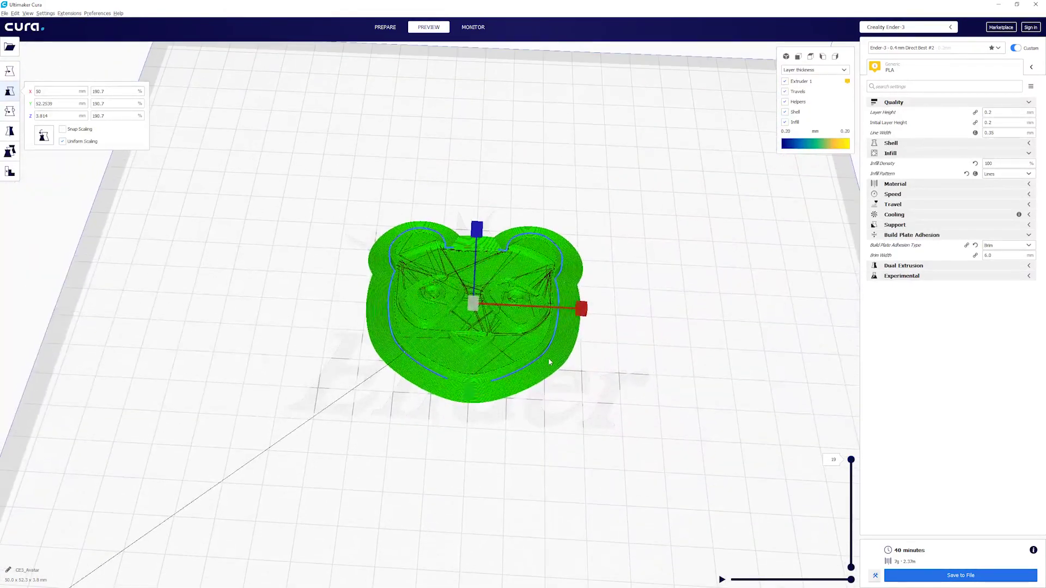